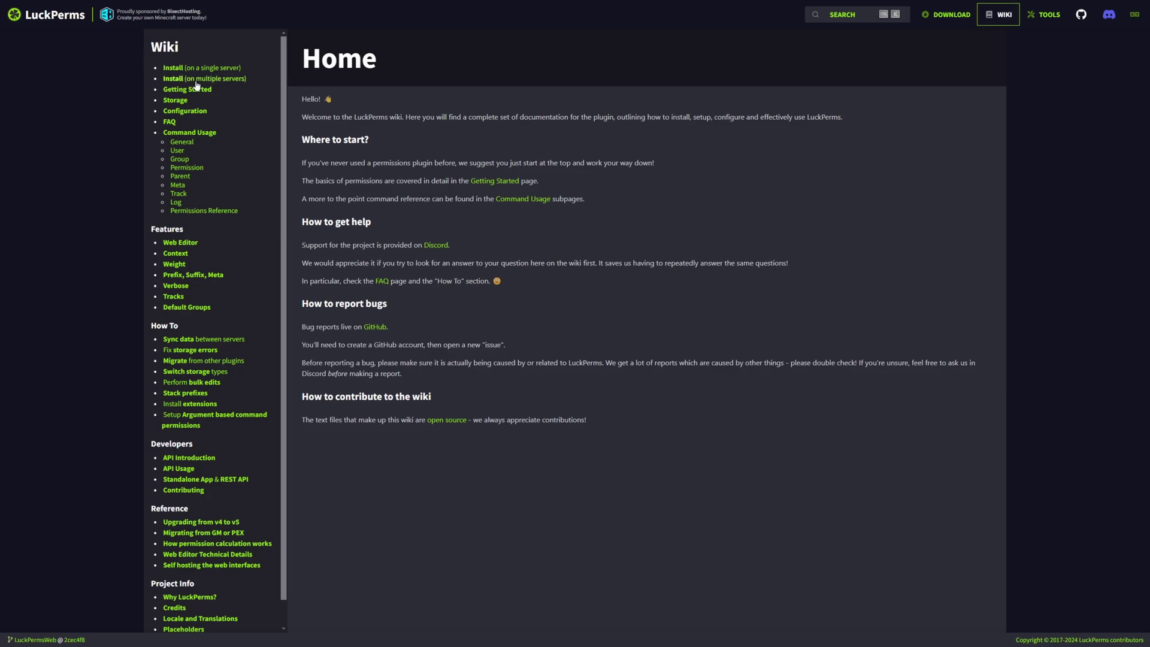
Read the wiki's Network Installation page on installing LuckPerms across multiple servers
left_click(204, 79)
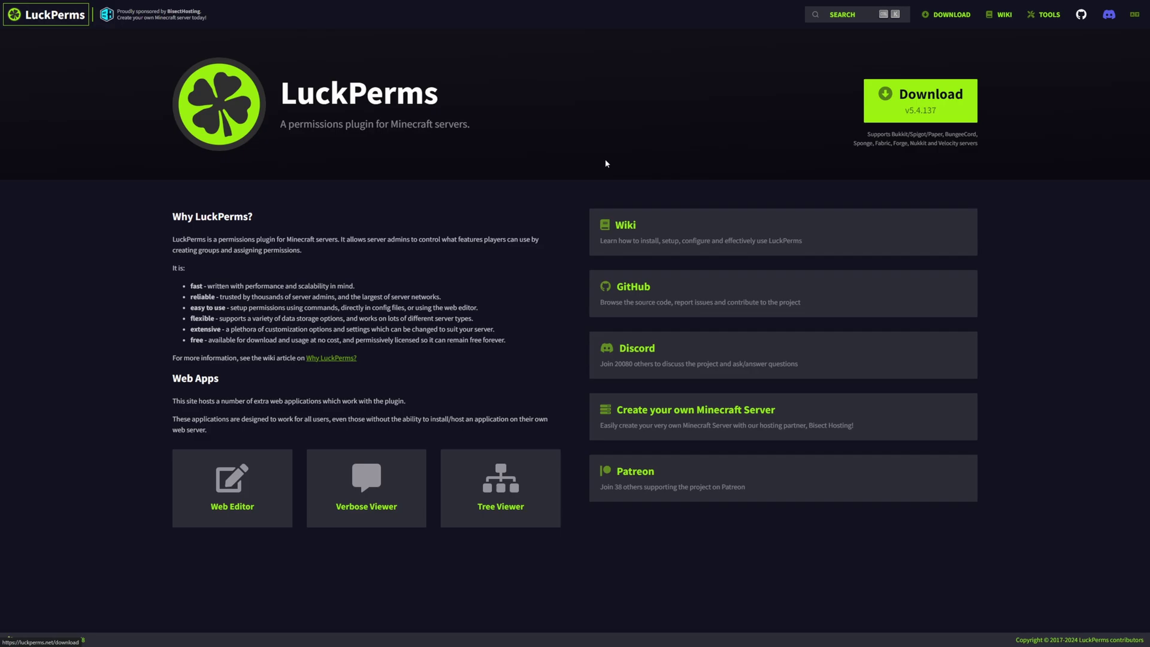
Load the Web Editor demo and expand its Tracks, Groups and Users sidebar lists
left_click(235, 479)
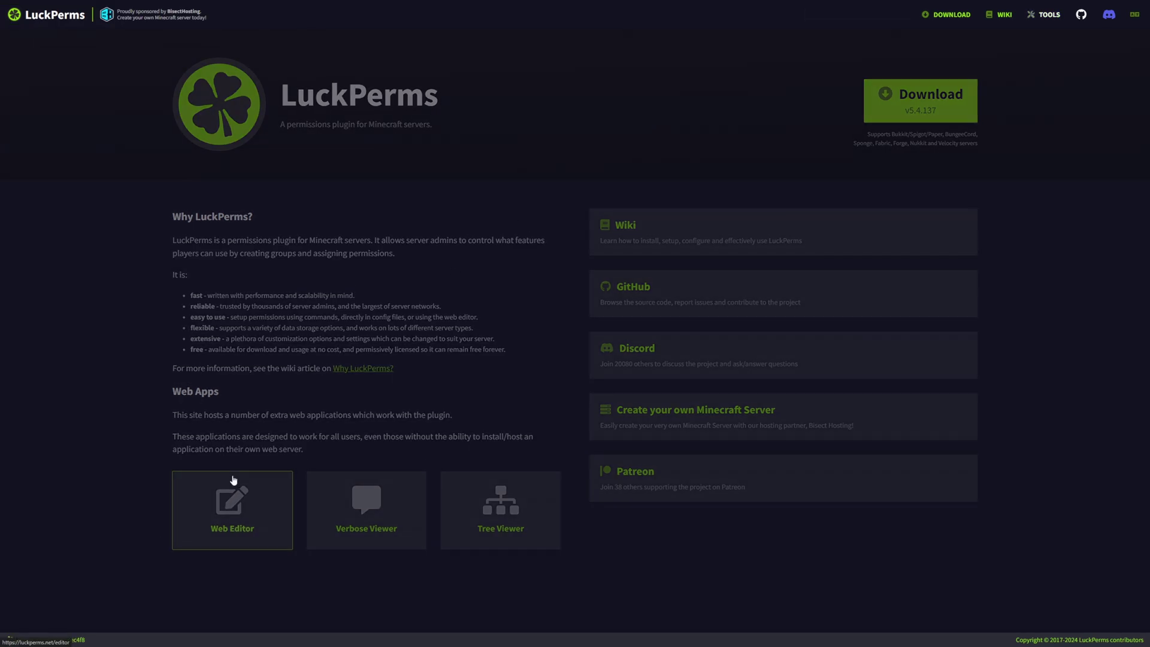
left_click(580, 315)
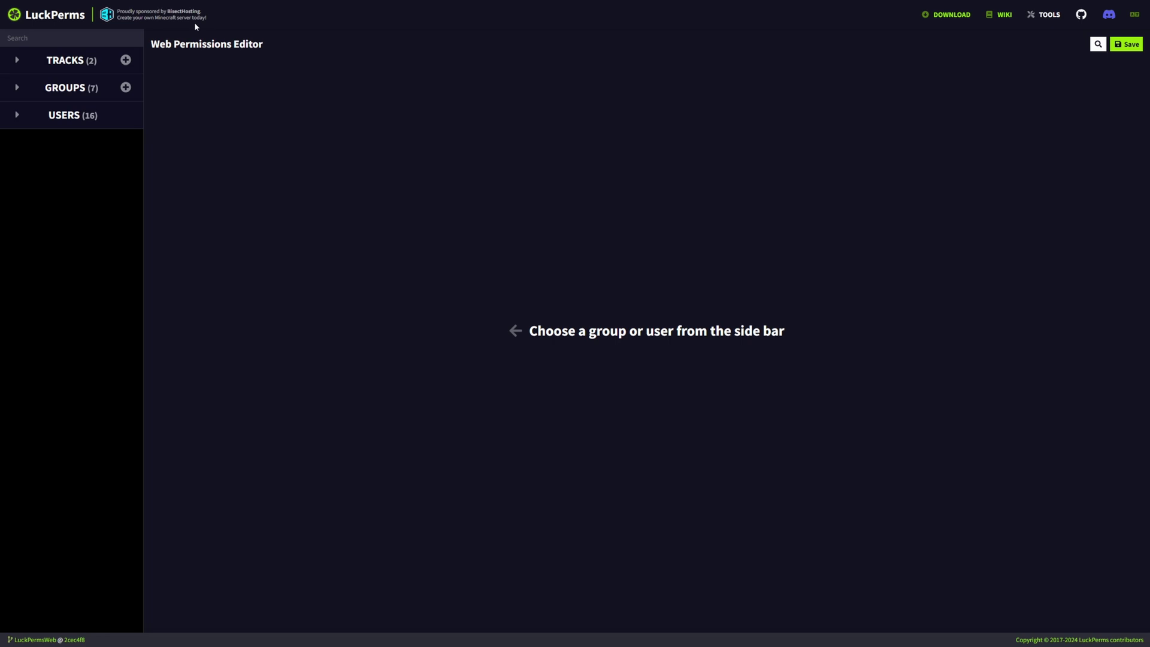
left_click(17, 60)
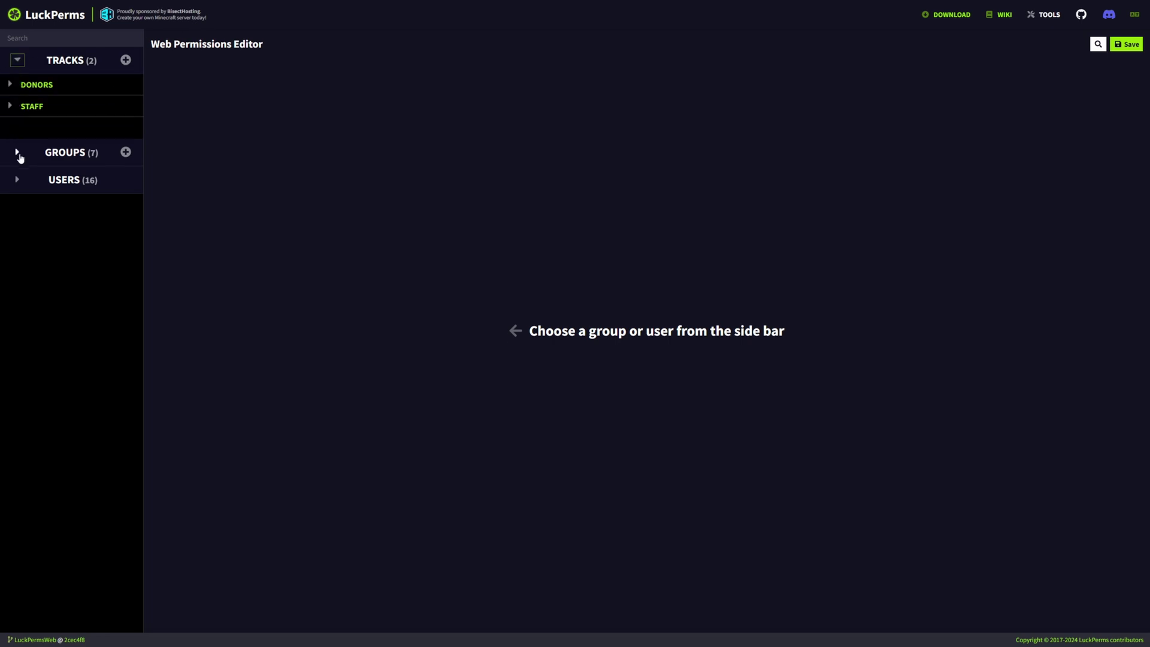
left_click(17, 153)
left_click(17, 152)
left_click(17, 60)
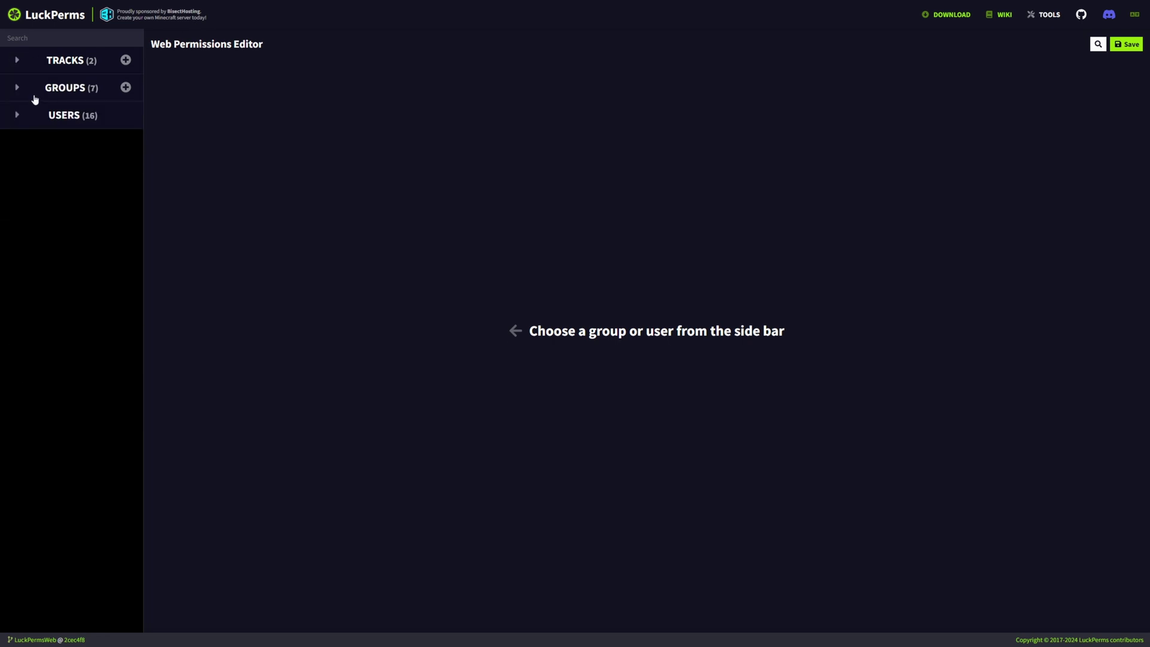
left_click(18, 61)
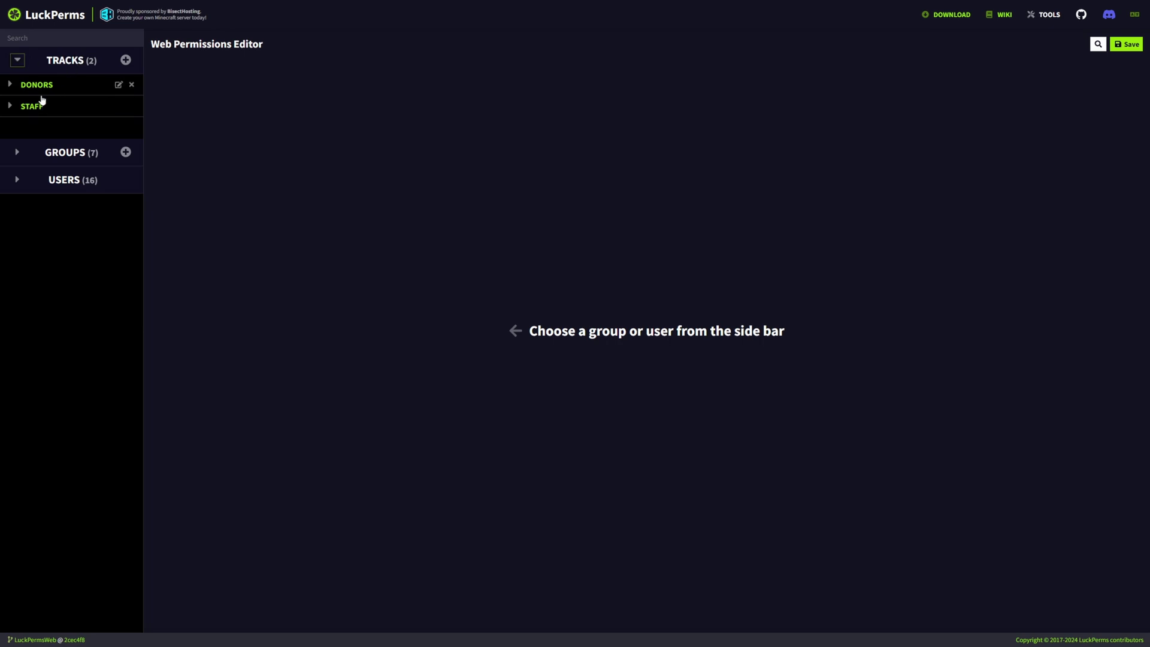
left_click(17, 152)
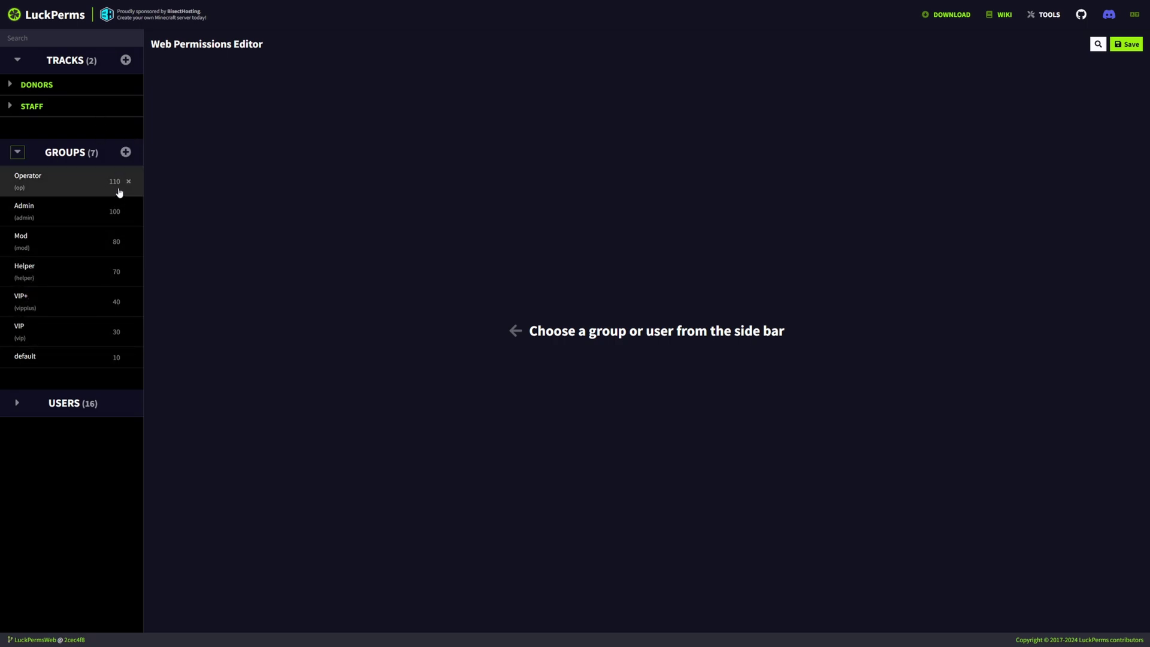
left_click(74, 403)
scroll(75, 377, "down", 2)
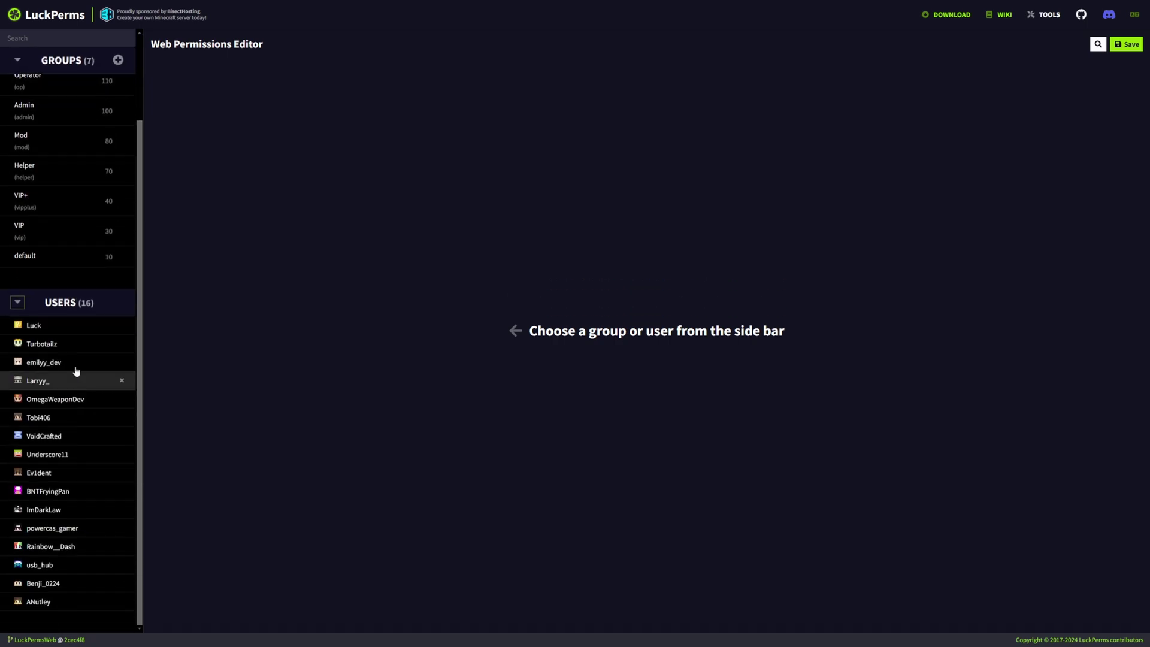
Open the Admin group and try selecting, then clearing, its permission node checkboxes
left_click(54, 330)
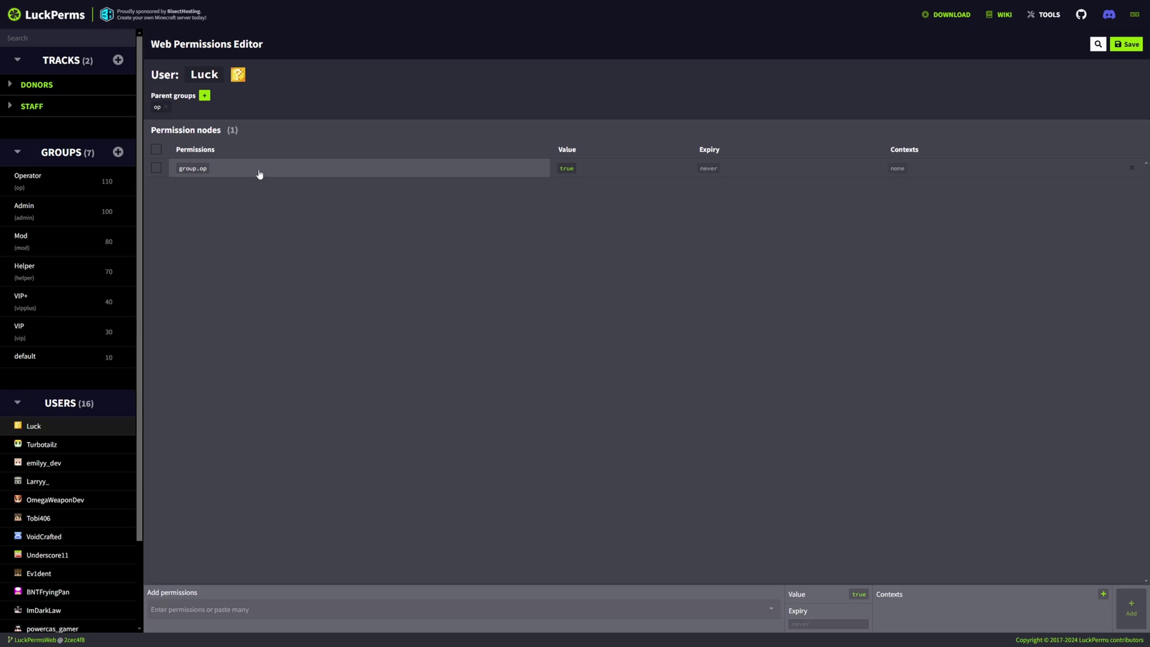
left_click(68, 211)
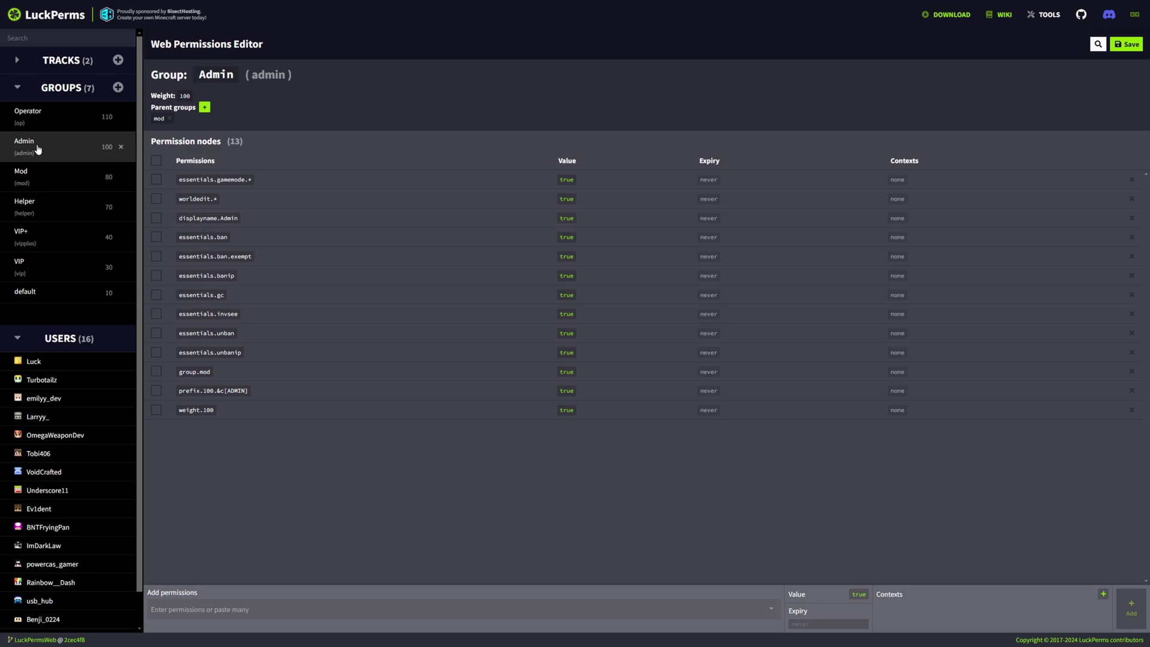
left_click(157, 180)
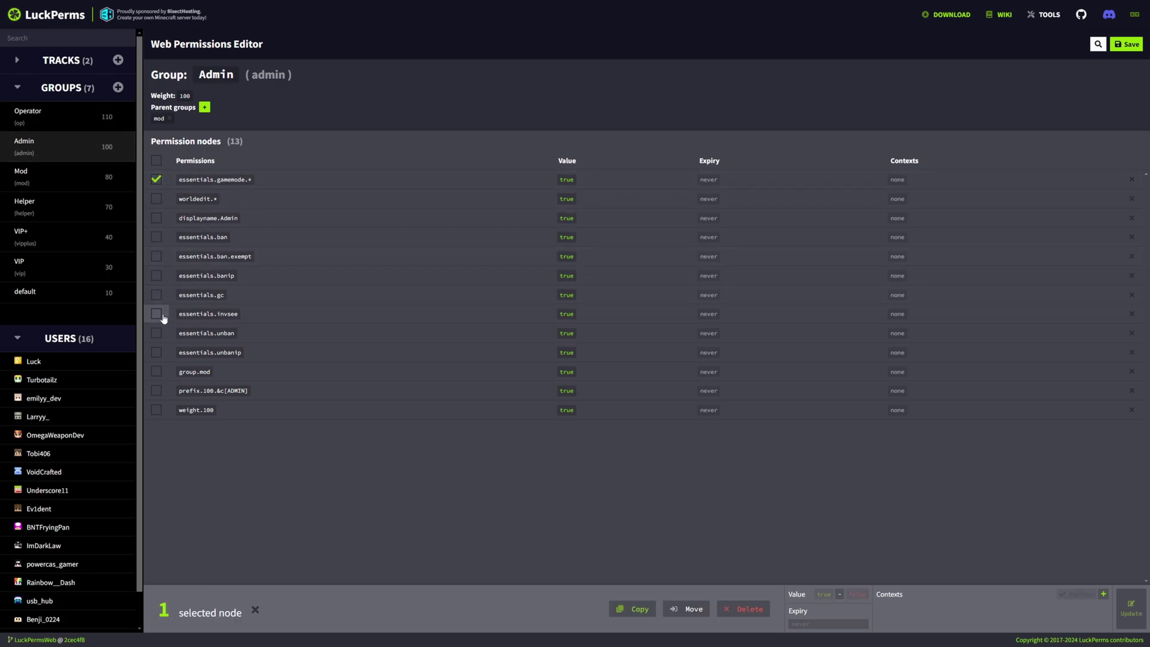
left_click(154, 160)
left_click(155, 160)
left_click(155, 160)
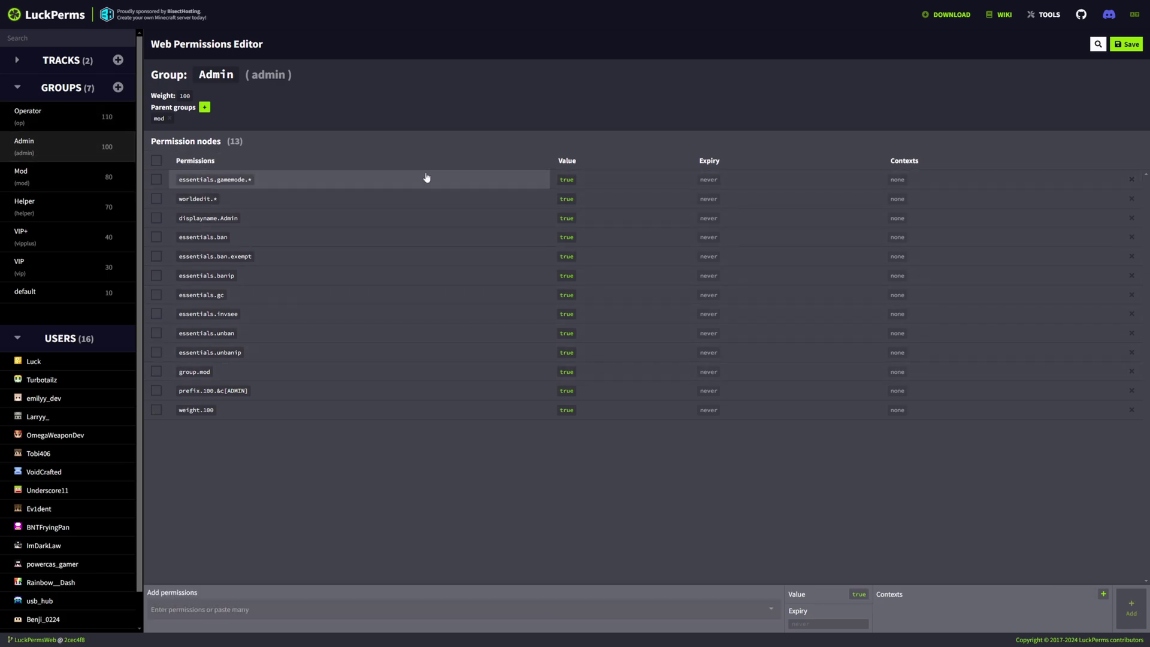
Switch essentials.gamemode.* and worldedit.* to false, then back to true
left_click(567, 180)
left_click(566, 198)
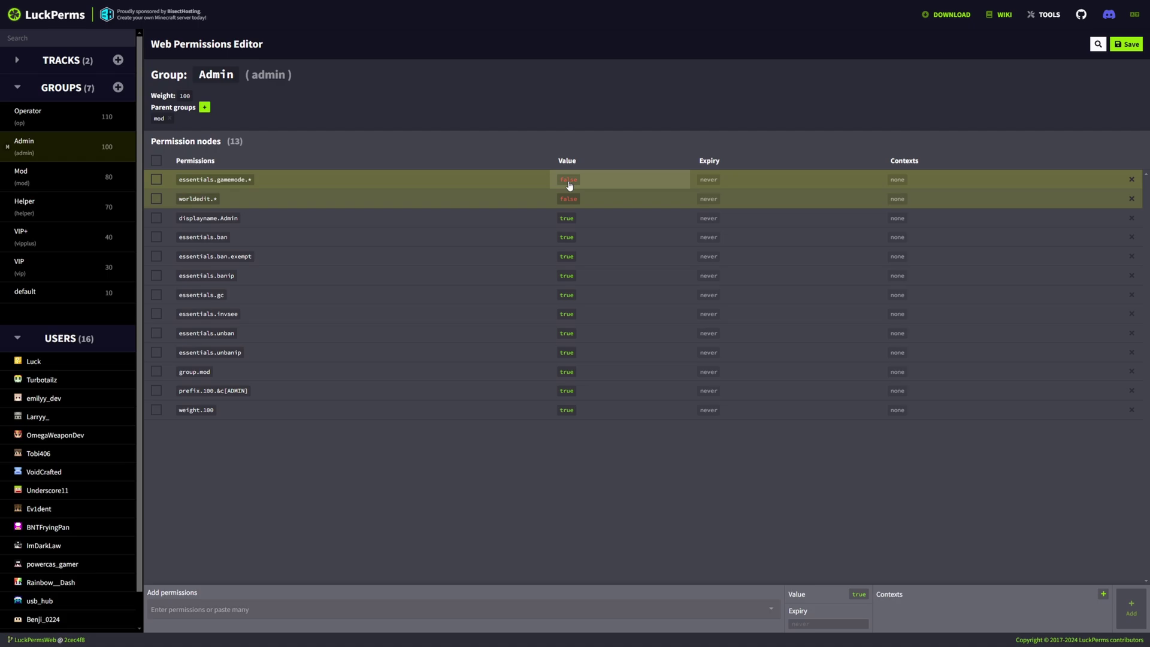
left_click(567, 180)
left_click(566, 199)
Inspect the expiry picker and contexts for essentials.gamemode.* without setting anything
left_click(709, 179)
left_click(825, 197)
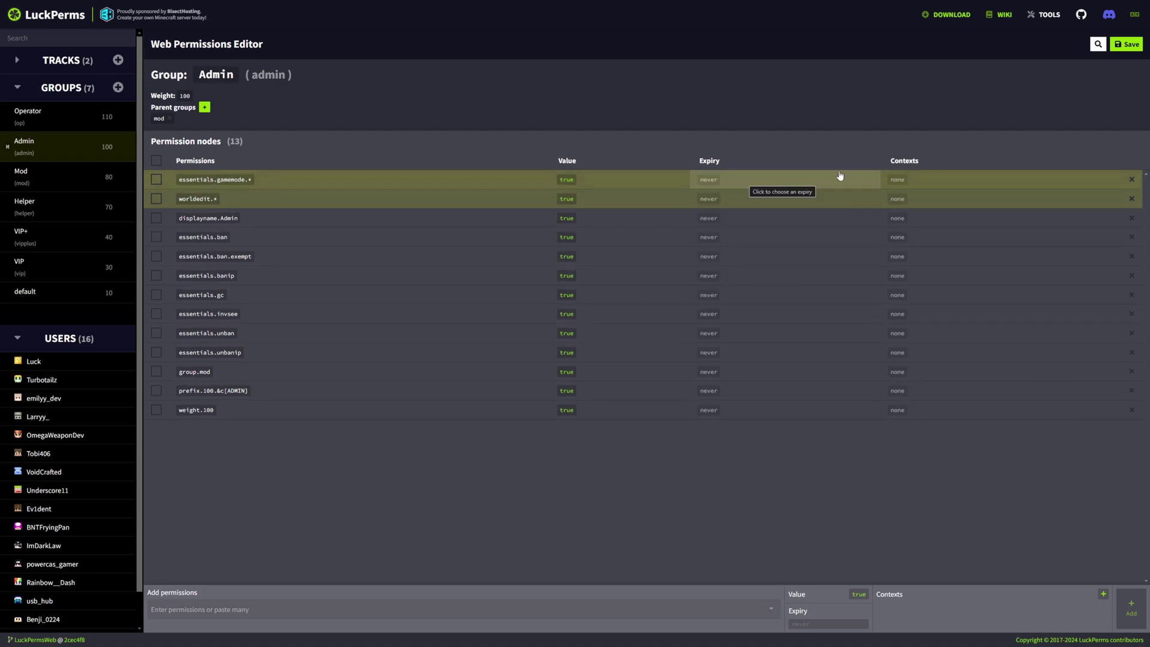
left_click(898, 180)
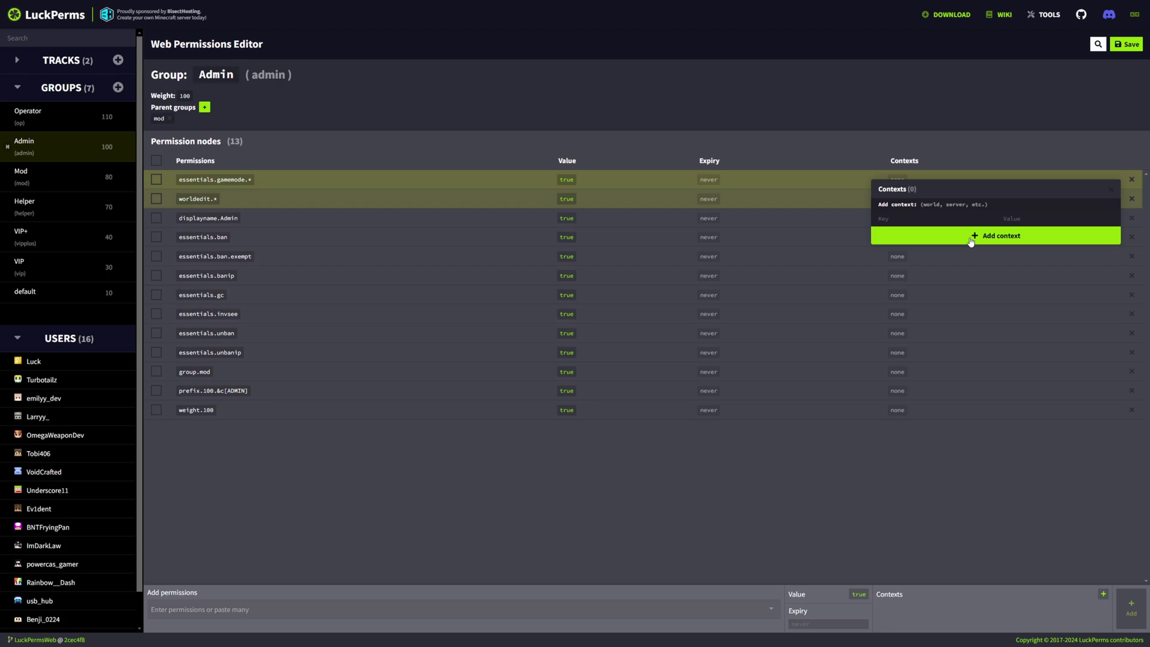
left_click(901, 217)
scroll(912, 262, "down", 2)
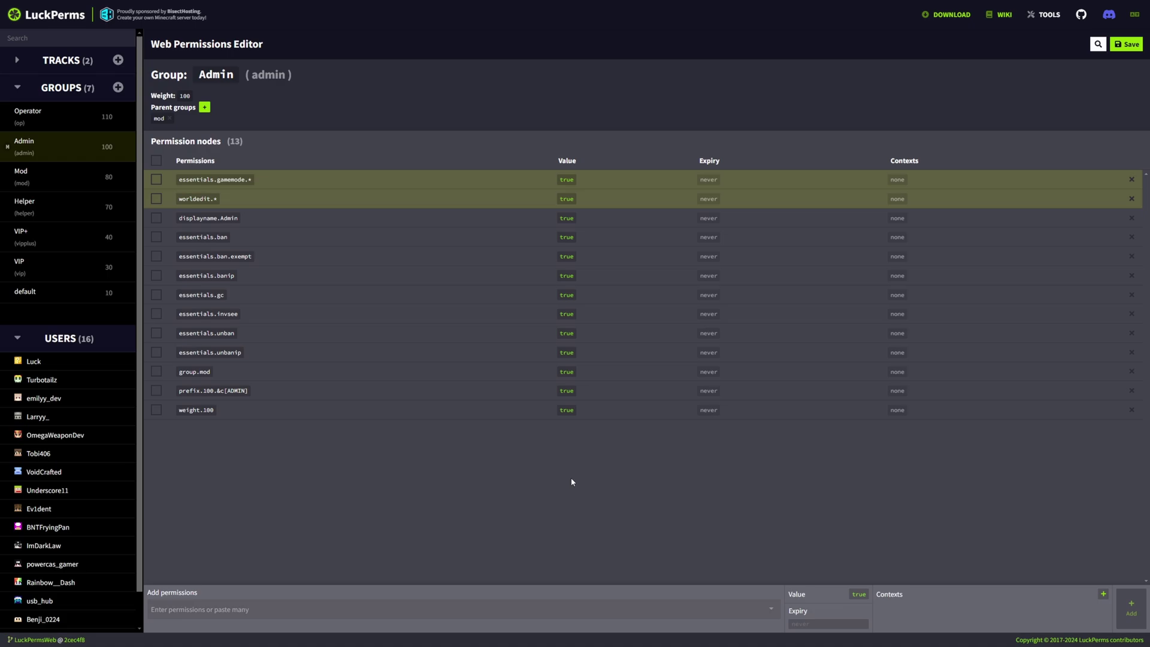
Add minecraft.command.help as true to the Admin group from the permission suggestions
left_click(240, 609)
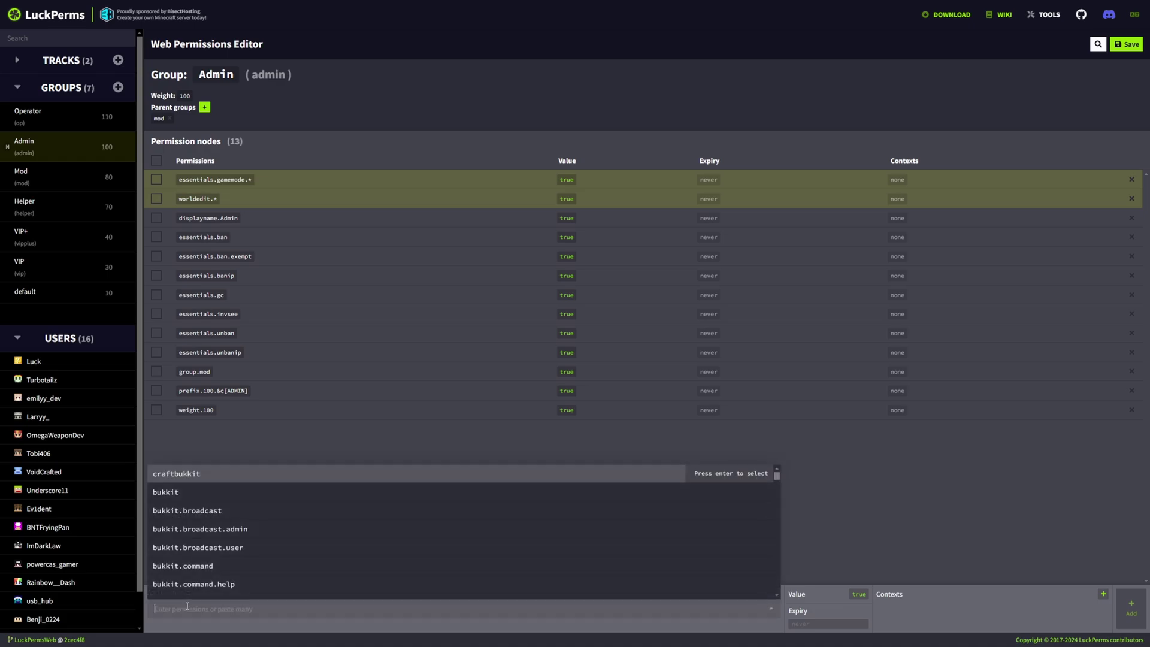
scroll(359, 510, "down", 10)
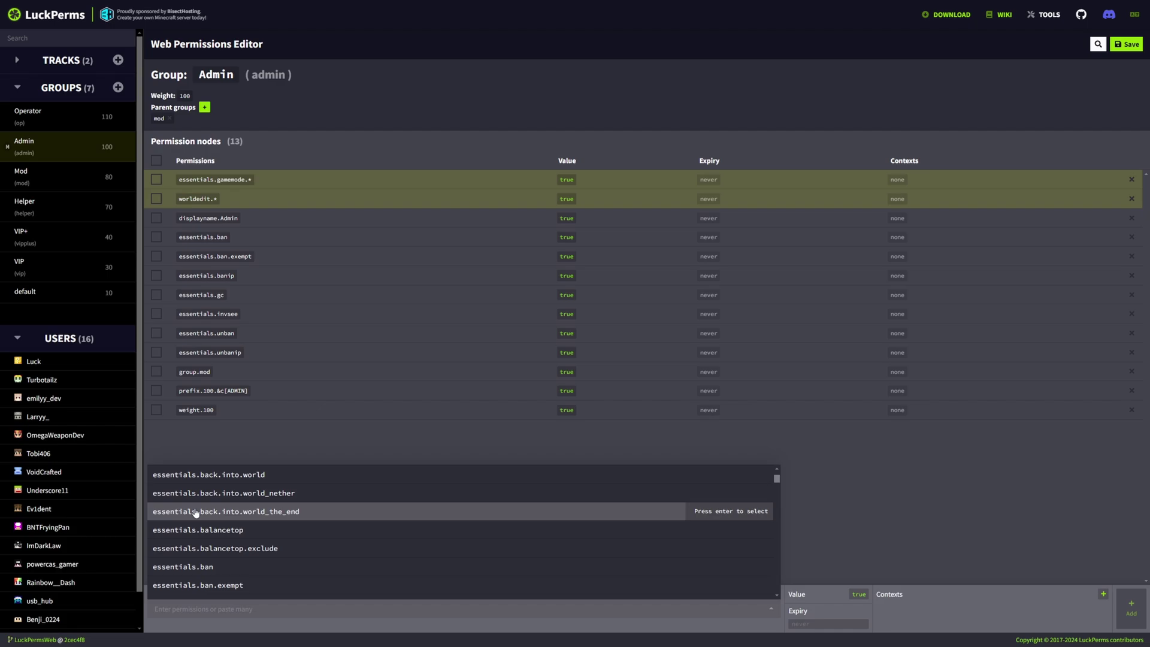
scroll(175, 506, "down", 2)
scroll(180, 520, "down", 5)
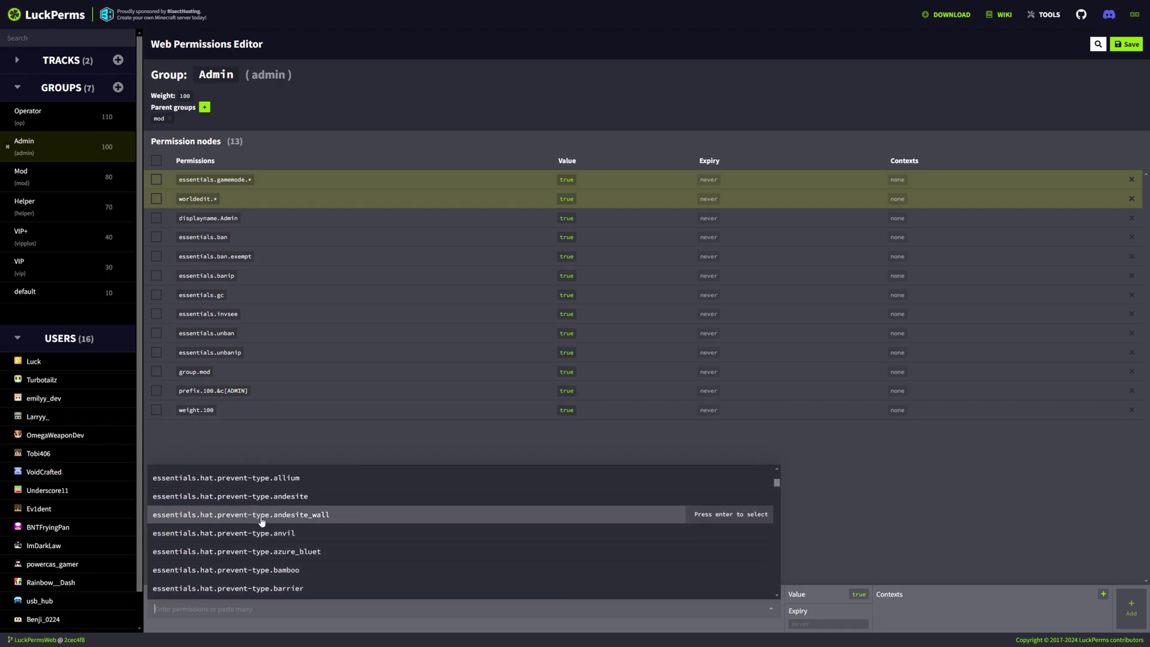
scroll(280, 519, "down", 15)
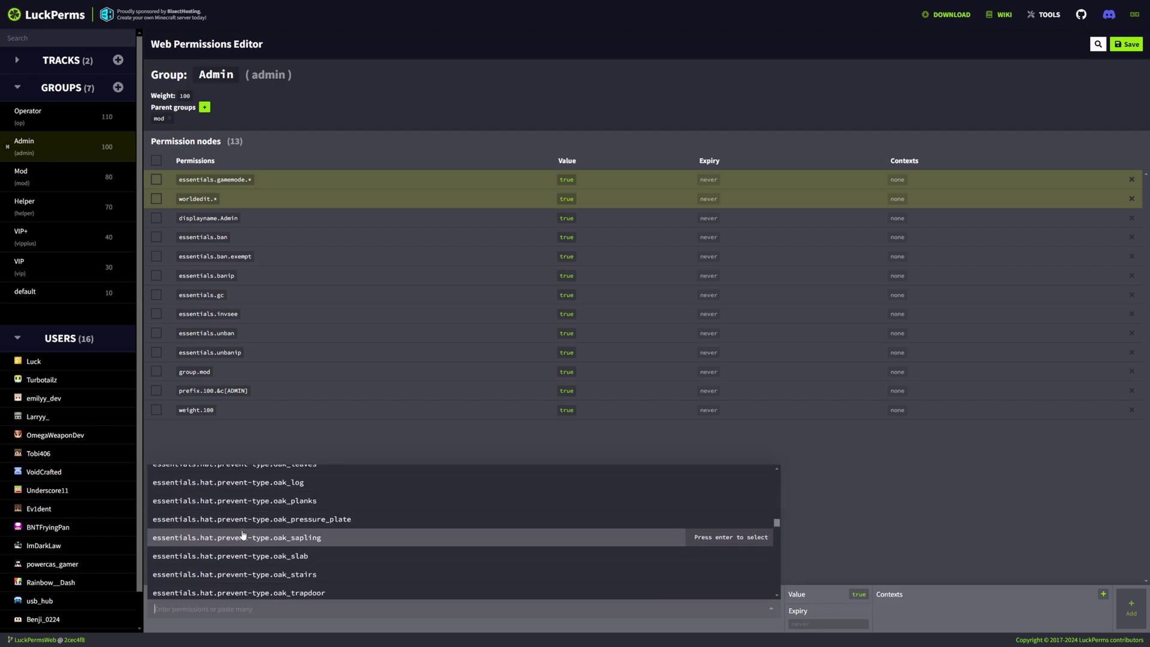
left_click_drag(777, 518, 775, 569)
scroll(168, 597, "up", 10)
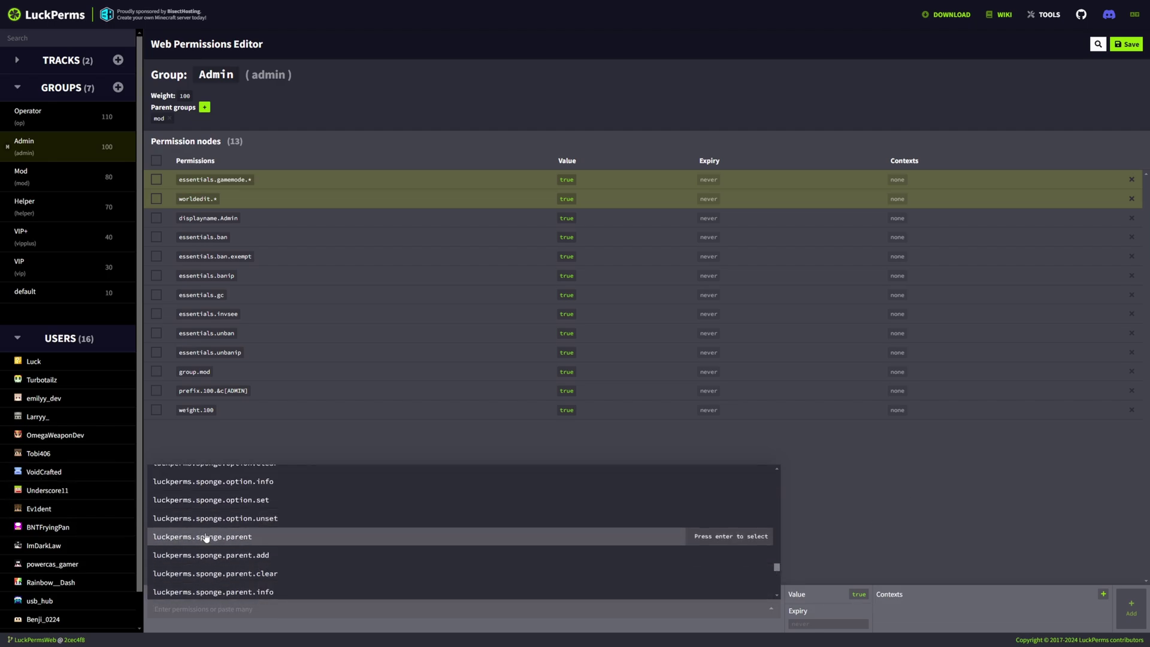
scroll(222, 578, "down", 20)
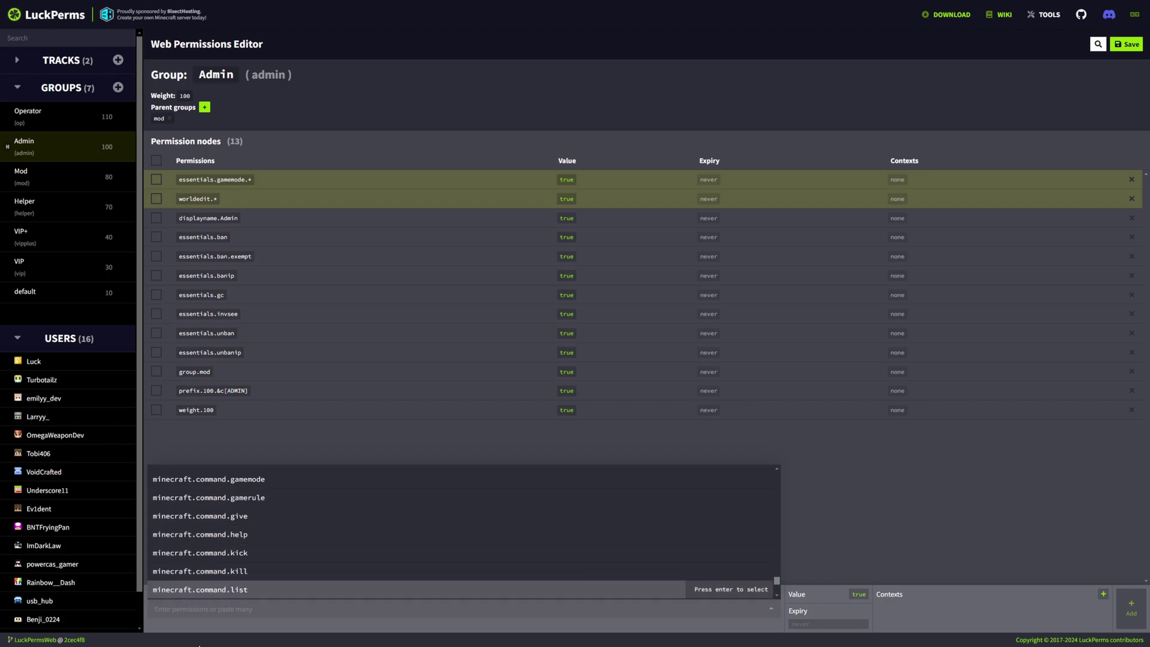
left_click(194, 534)
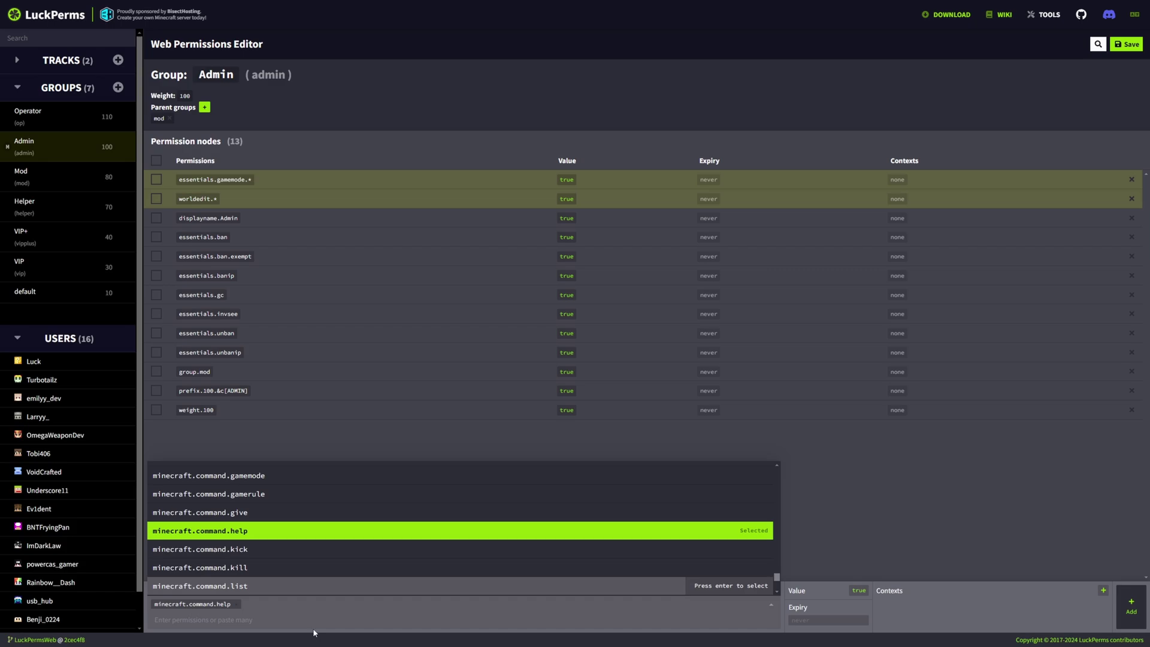
left_click(695, 631)
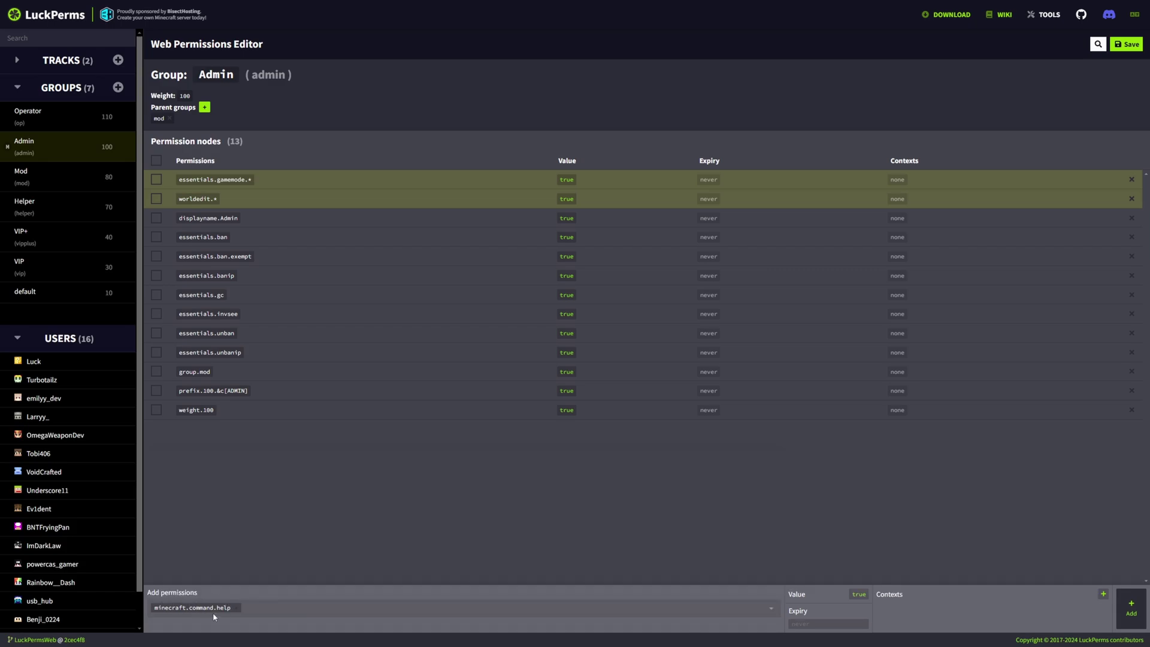
key("Tab")
left_click(1132, 608)
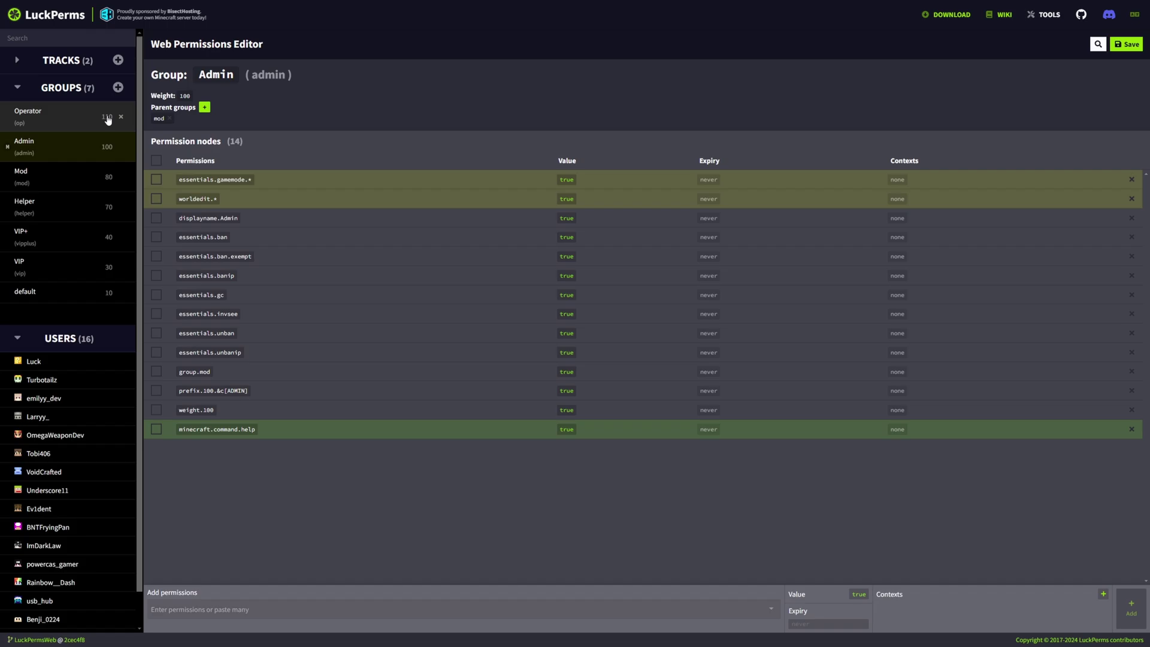
Draft group Vip with weight 50, display name VIP++ and prefix [VIP++], then discard it
left_click(118, 88)
left_click(491, 290)
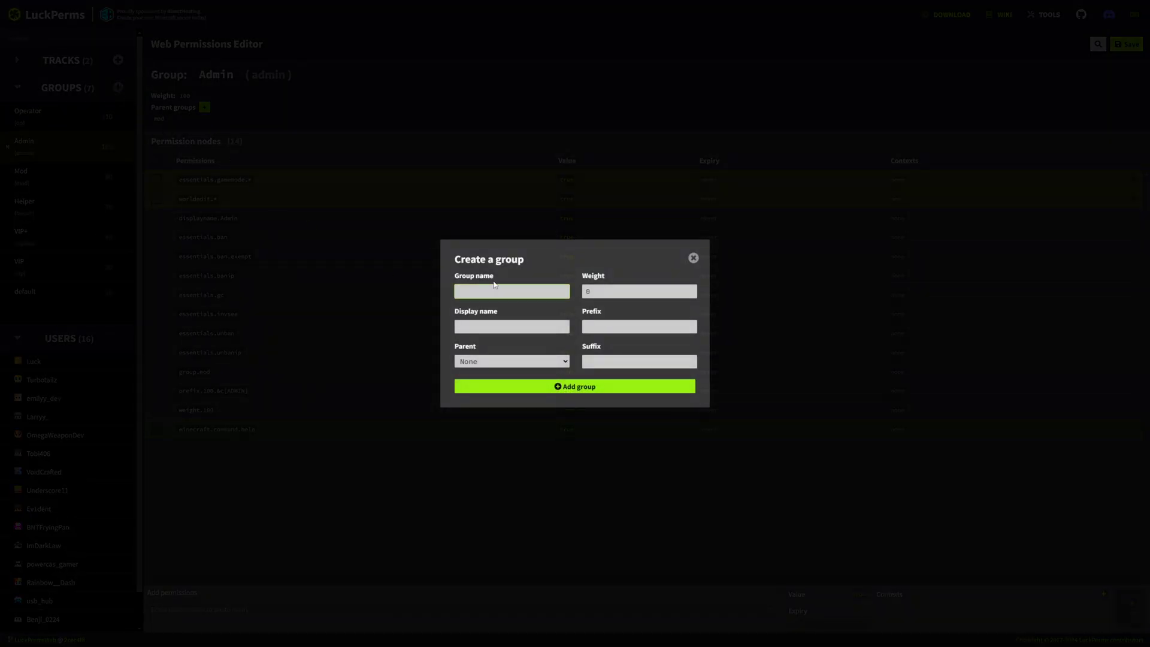
type("vip++")
key("Tab")
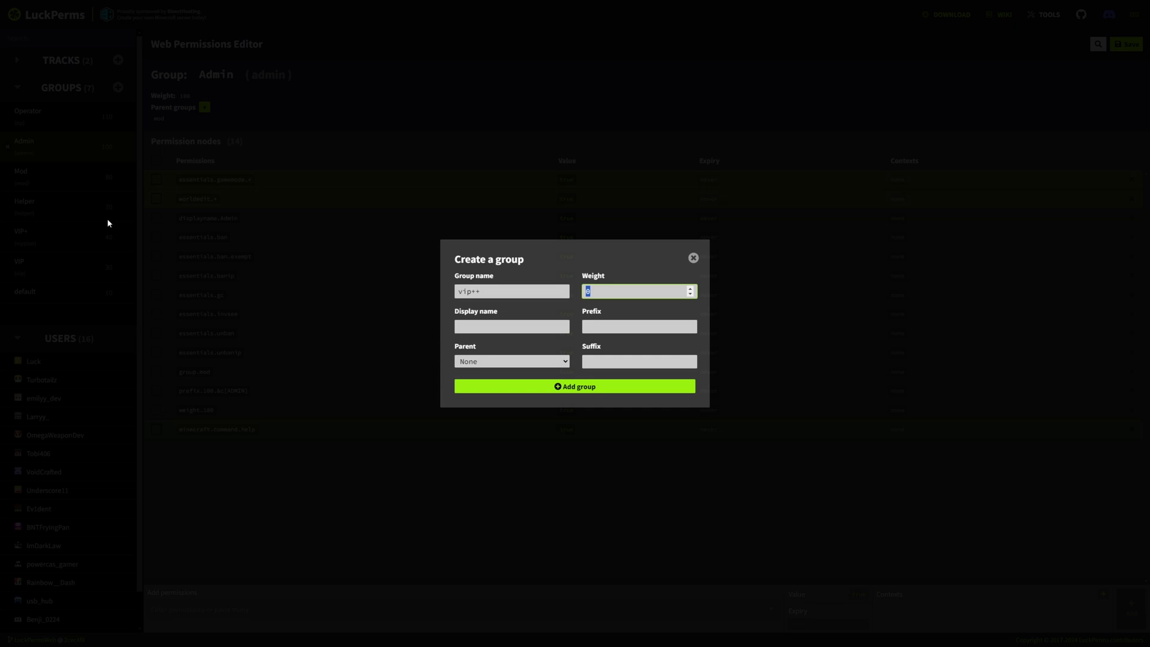
type("50")
left_click(522, 327)
type("VIP++")
key("Tab")
type("[VIP++]")
left_click_drag(456, 292, 462, 292)
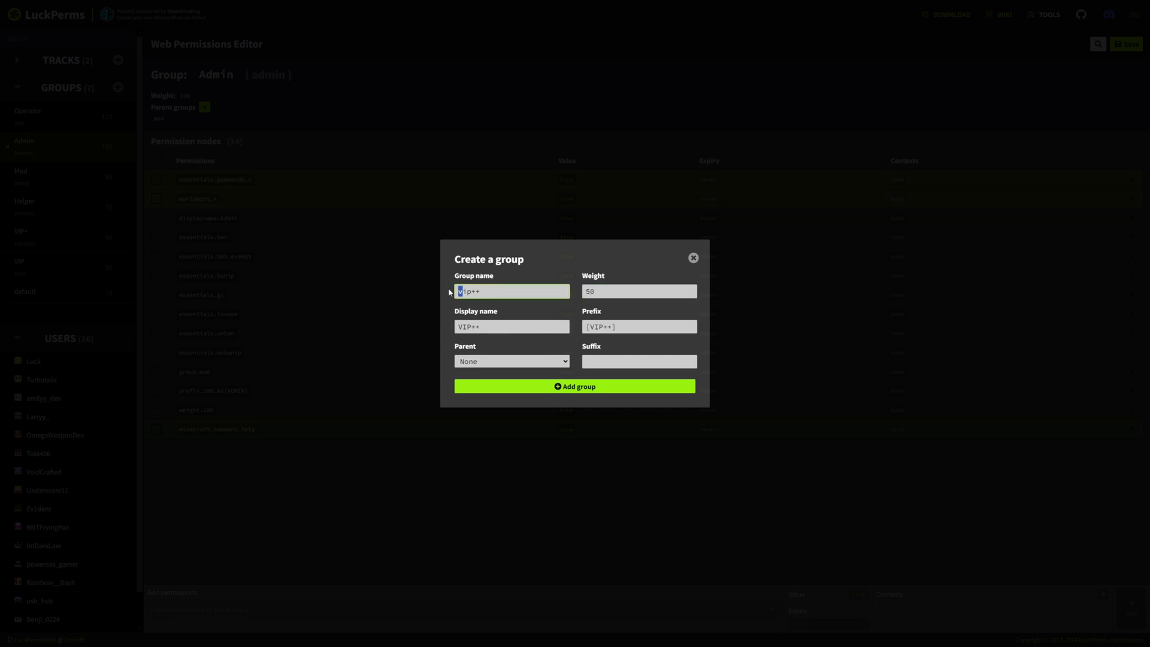
type("V")
key("Escape")
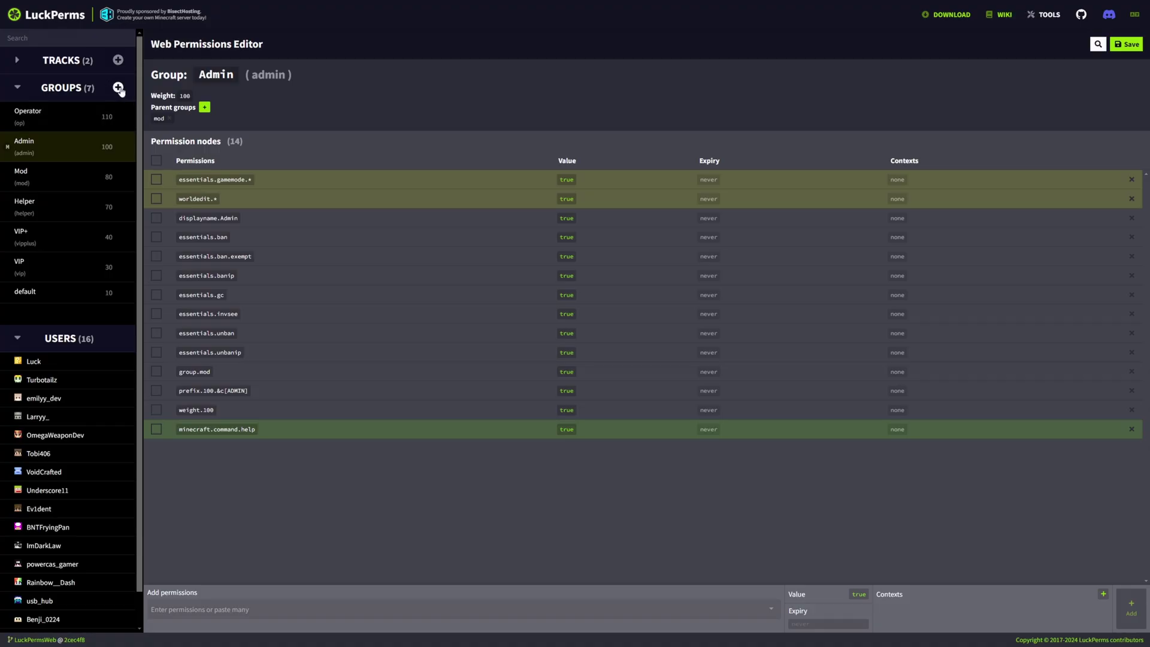
Download the LuckPerms Bukkit build v5.4.137 and drag the jar toward the plugins folder
left_click(63, 207)
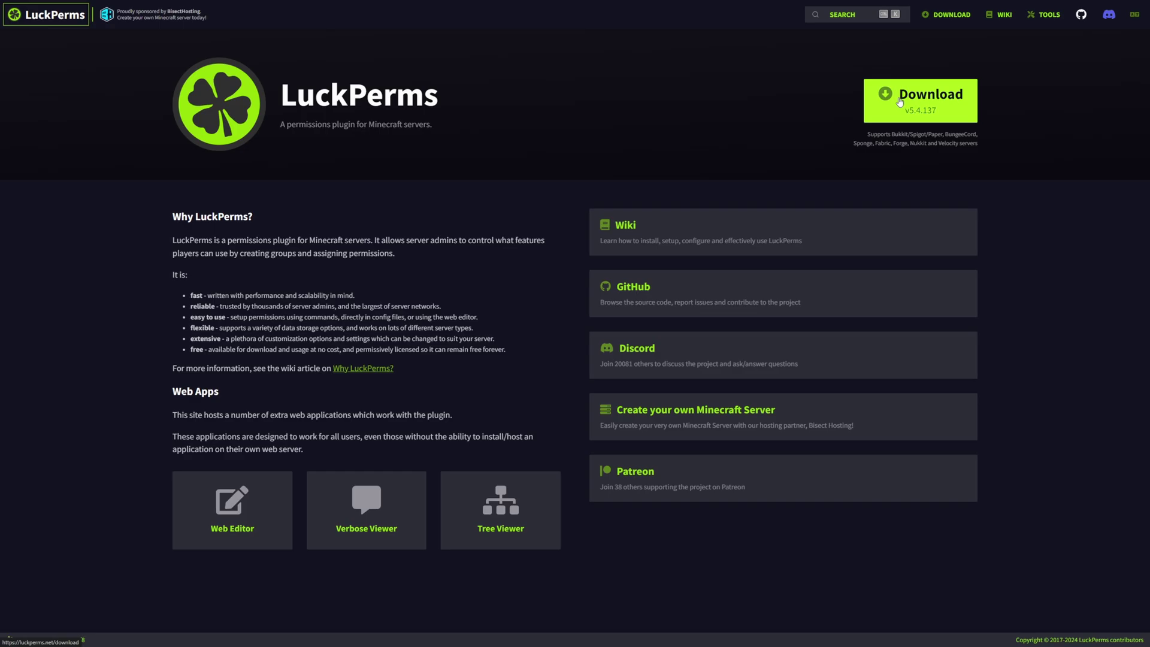
left_click(926, 113)
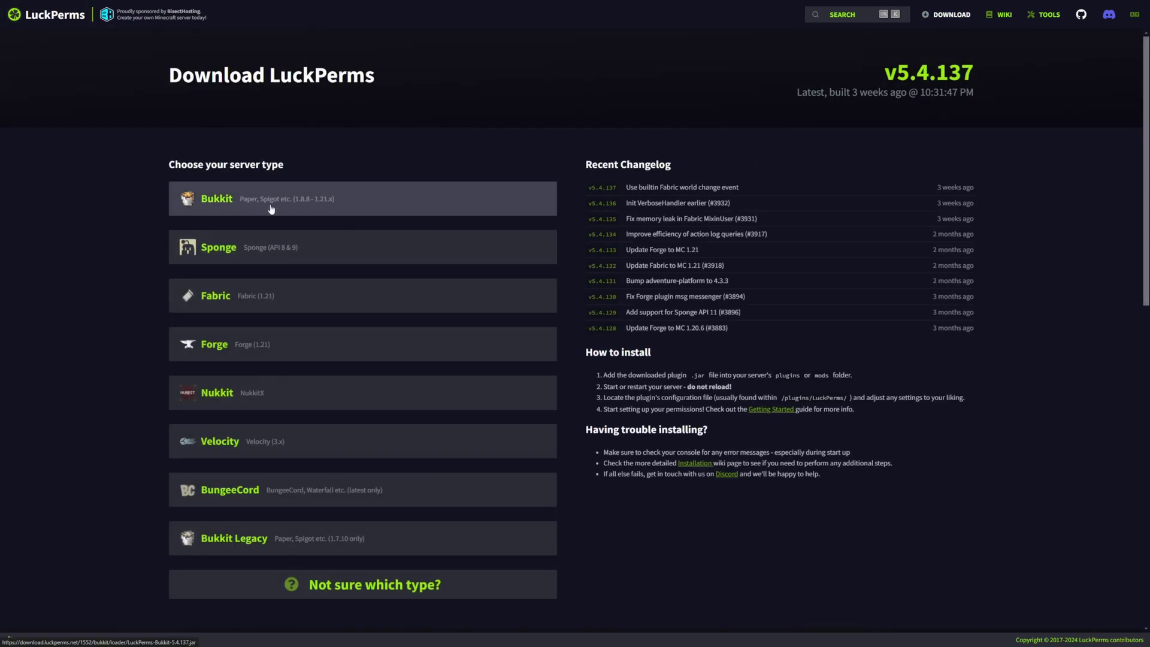
left_click(247, 200)
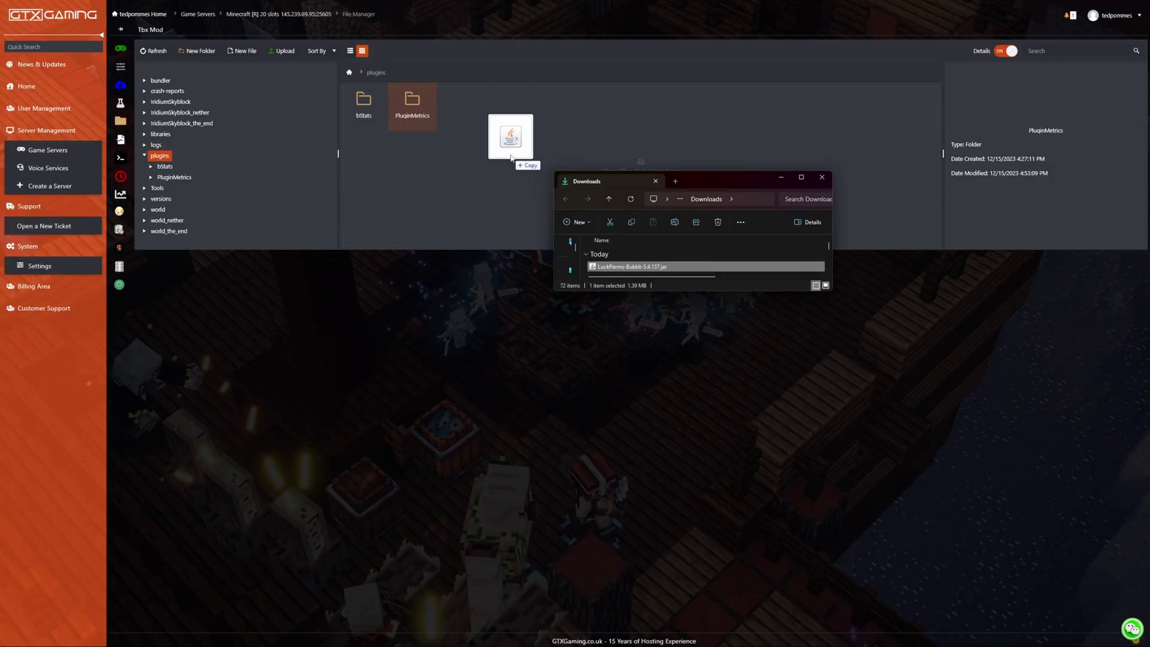
left_click_drag(514, 131, 390, 70)
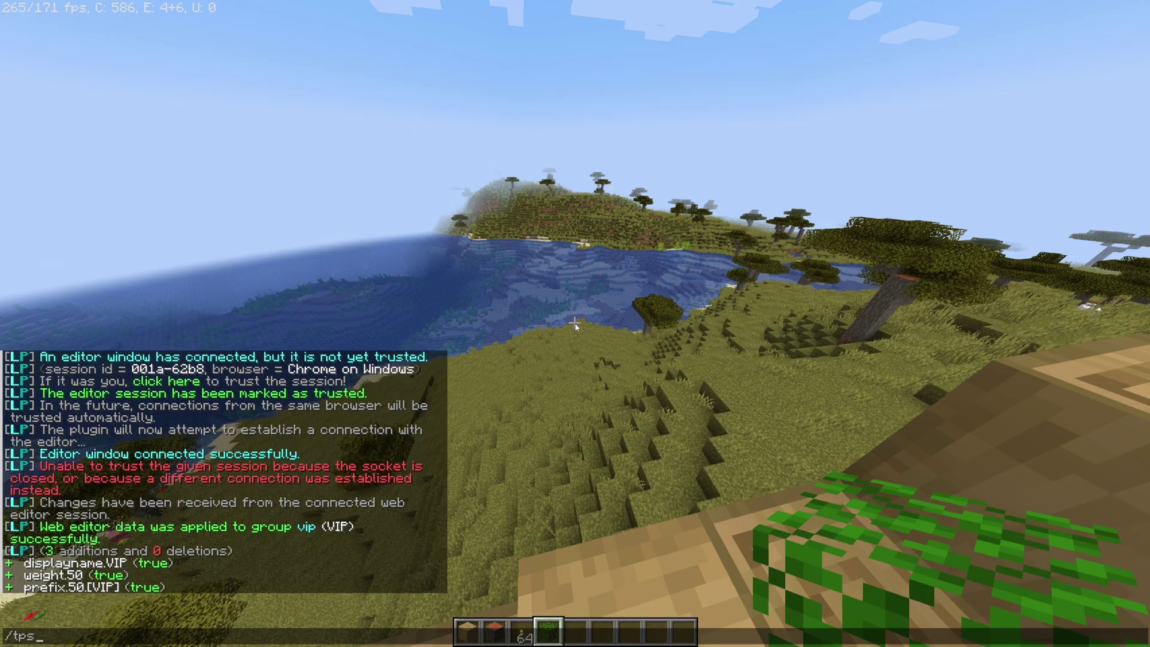
Confirm the LuckPerms jar upload into the server's plugins folder
key("Return")
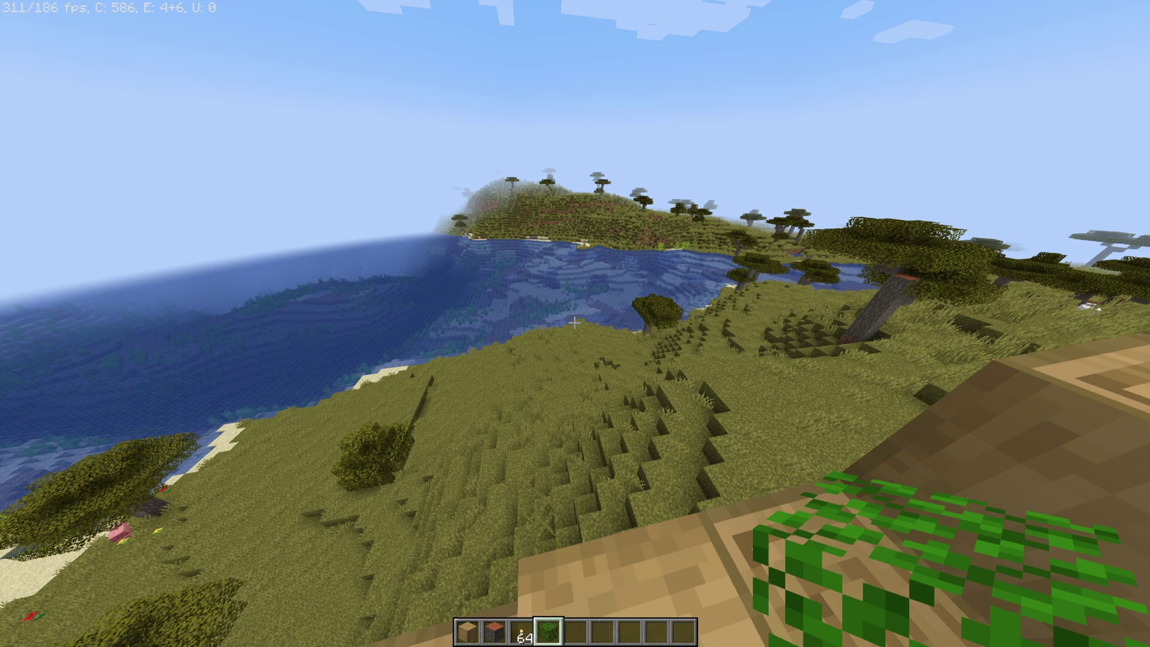
key("w")
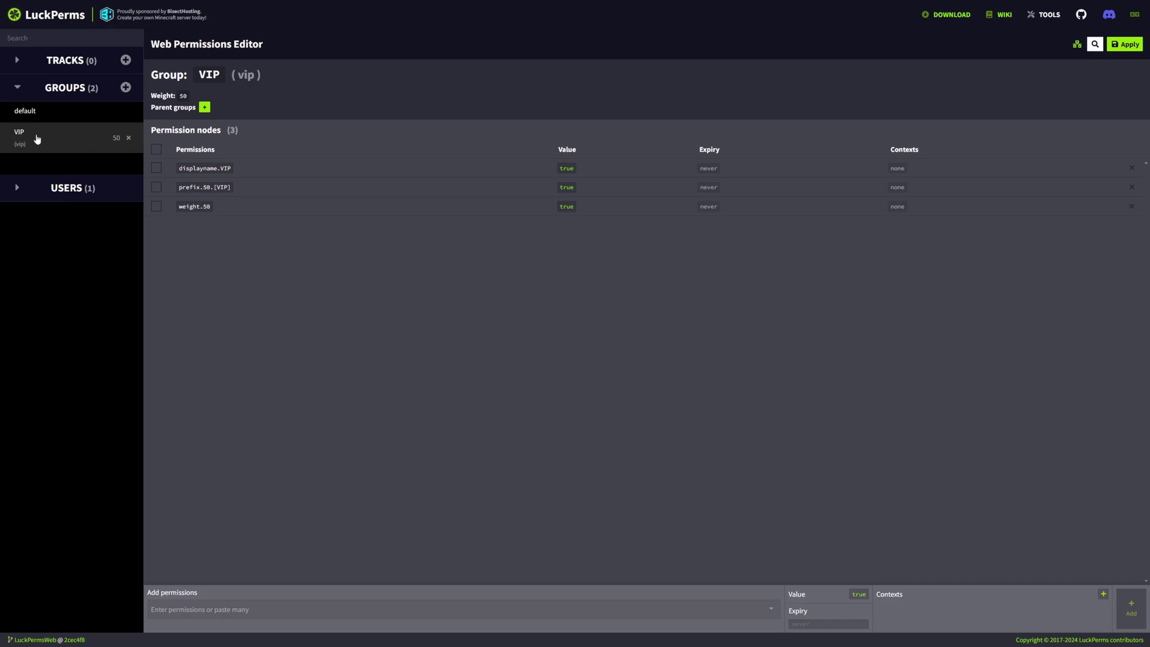
Give the VIP group bukkit.command.tps, found by searching 'tps', and apply the changes
left_click(219, 606)
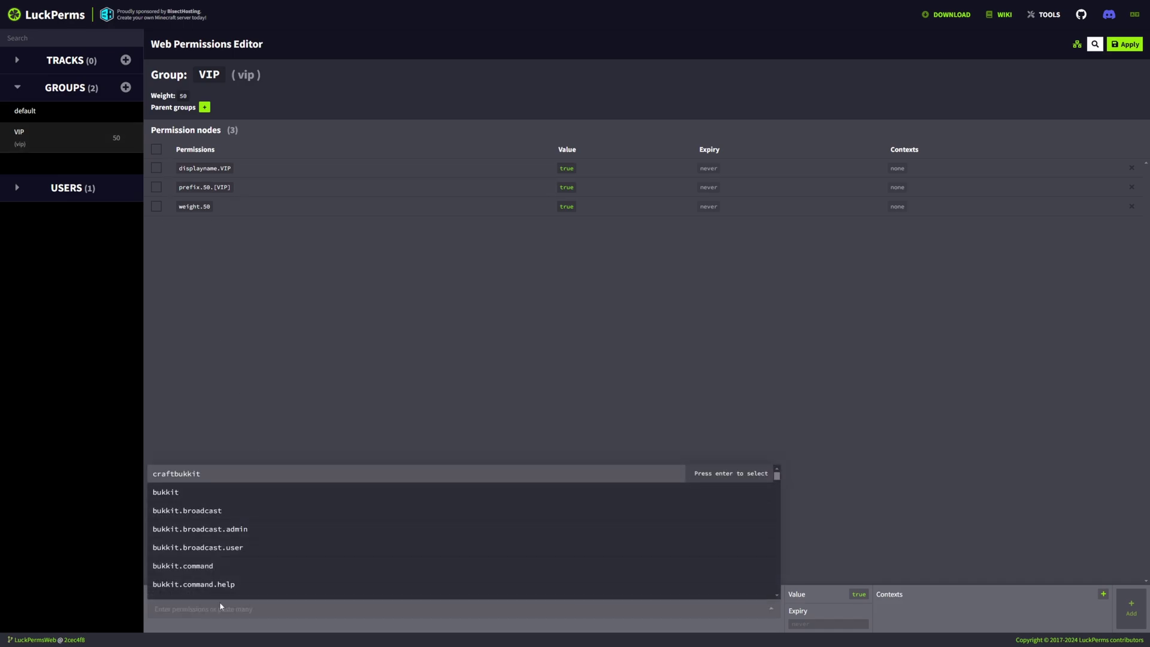
type("tps")
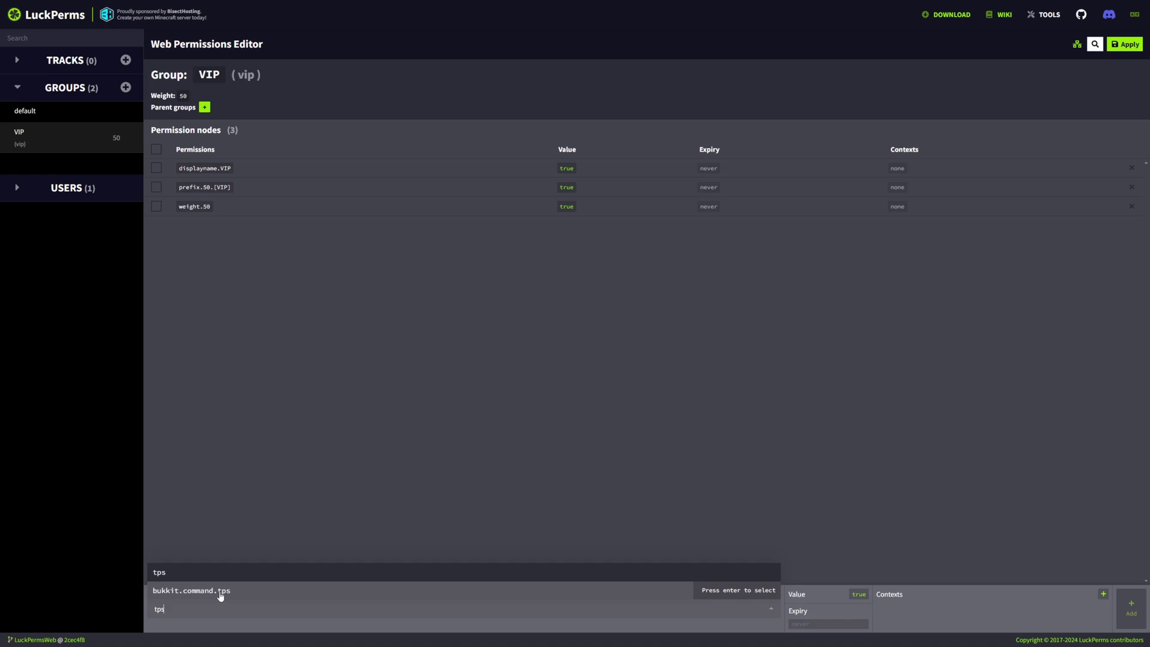
left_click(175, 592)
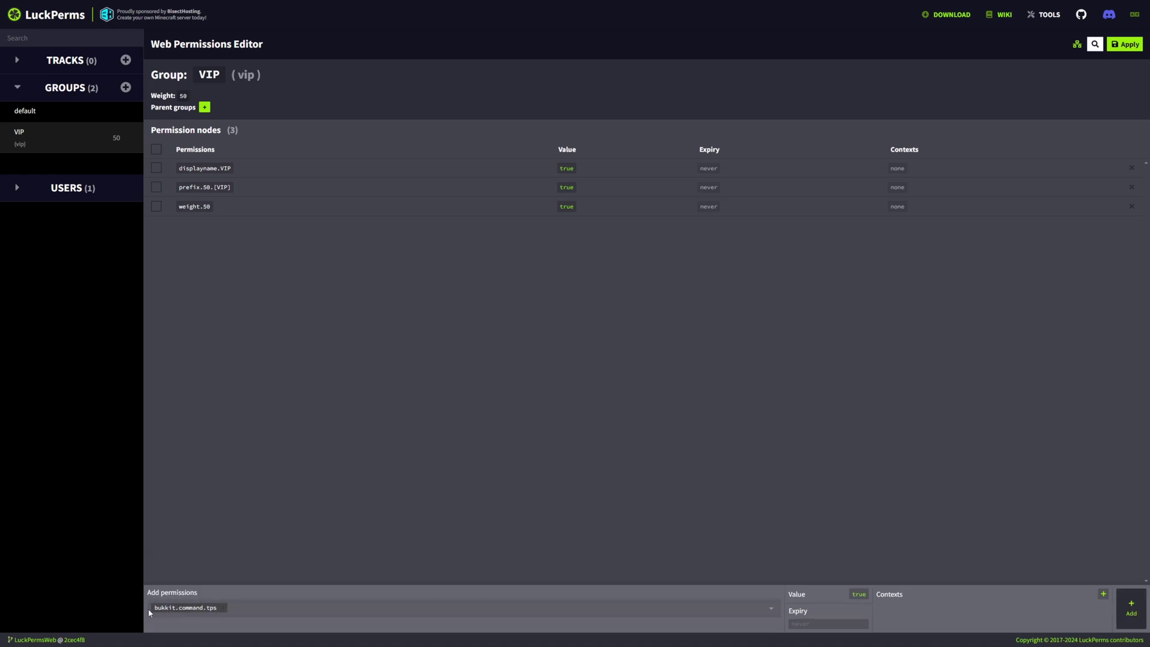
left_click(1131, 608)
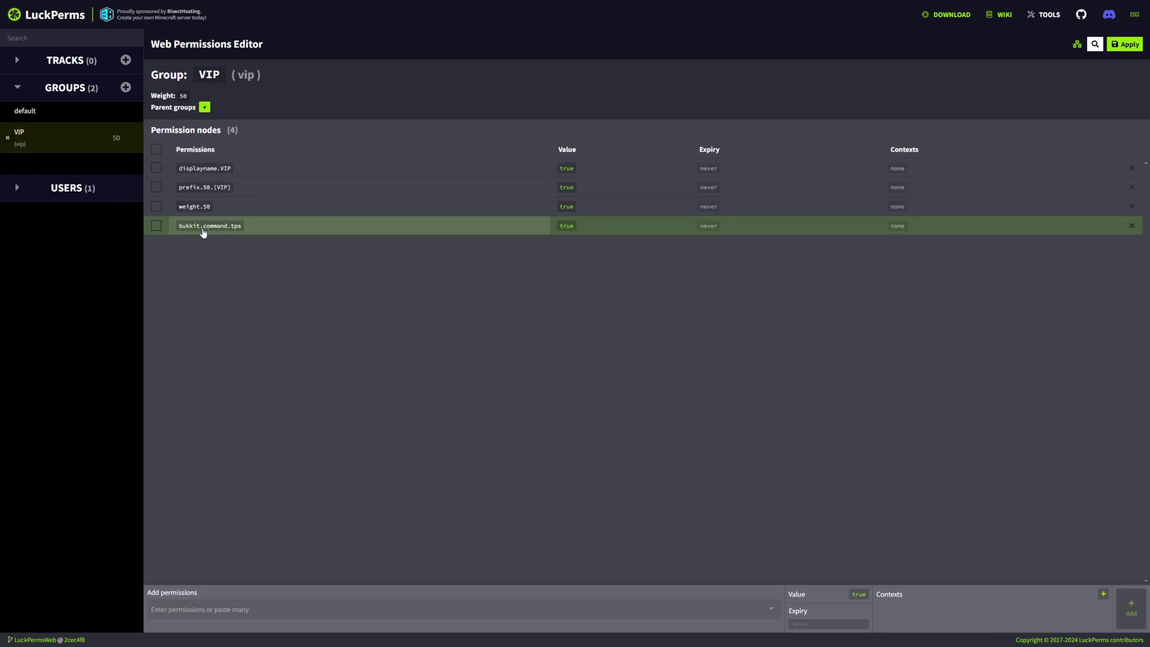
left_click(1125, 49)
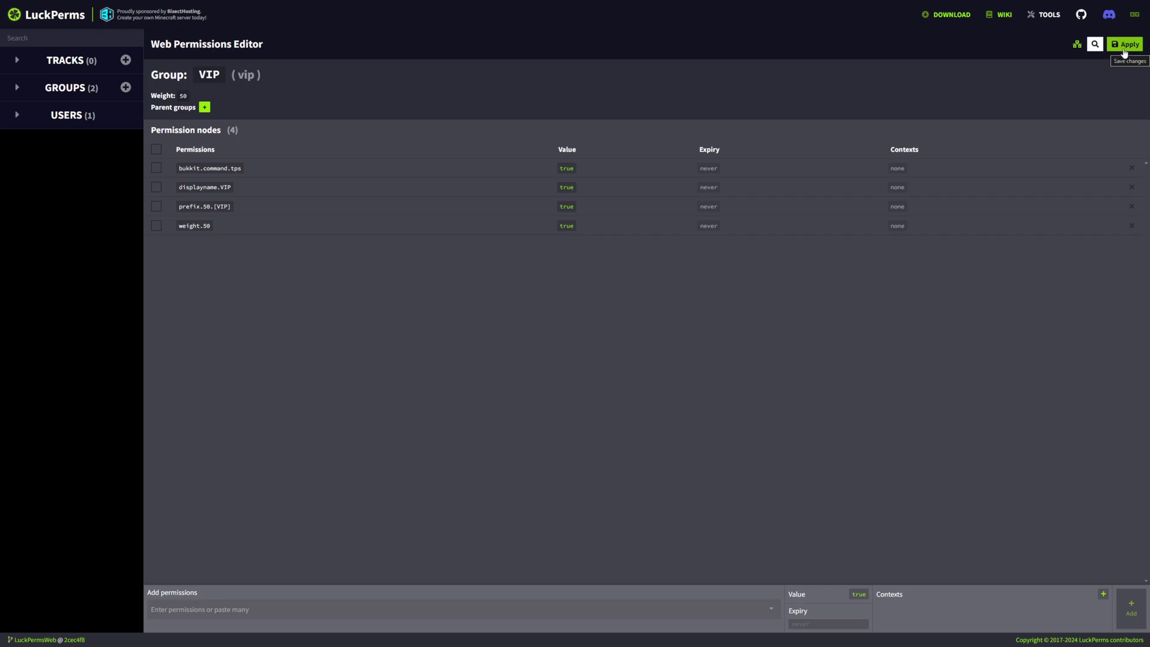
Remove the player's operator status with the /deop command
double_click(209, 74)
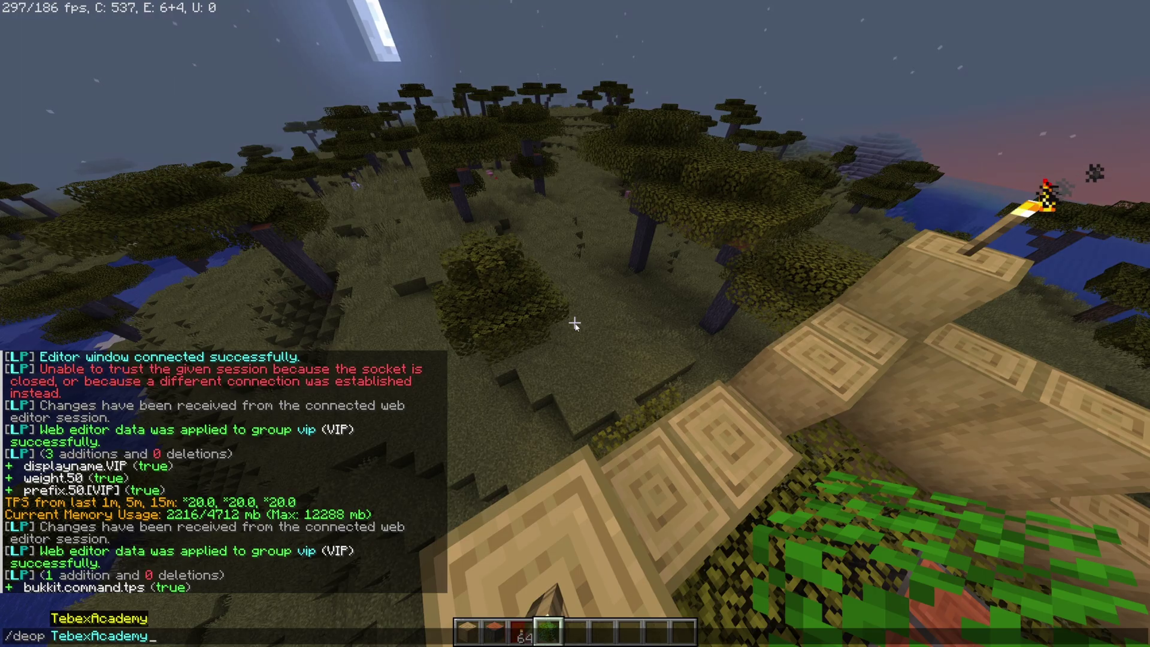
key("Return")
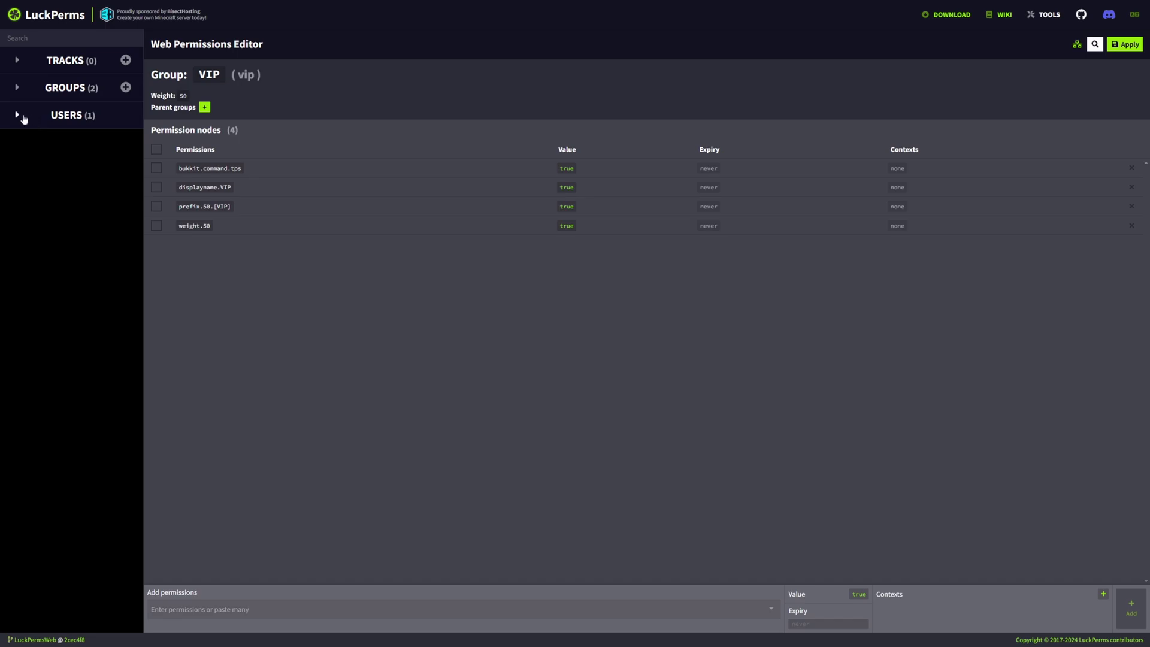
Make the player's user a member of the vip parent group and apply the edit
left_click(17, 116)
left_click(60, 138)
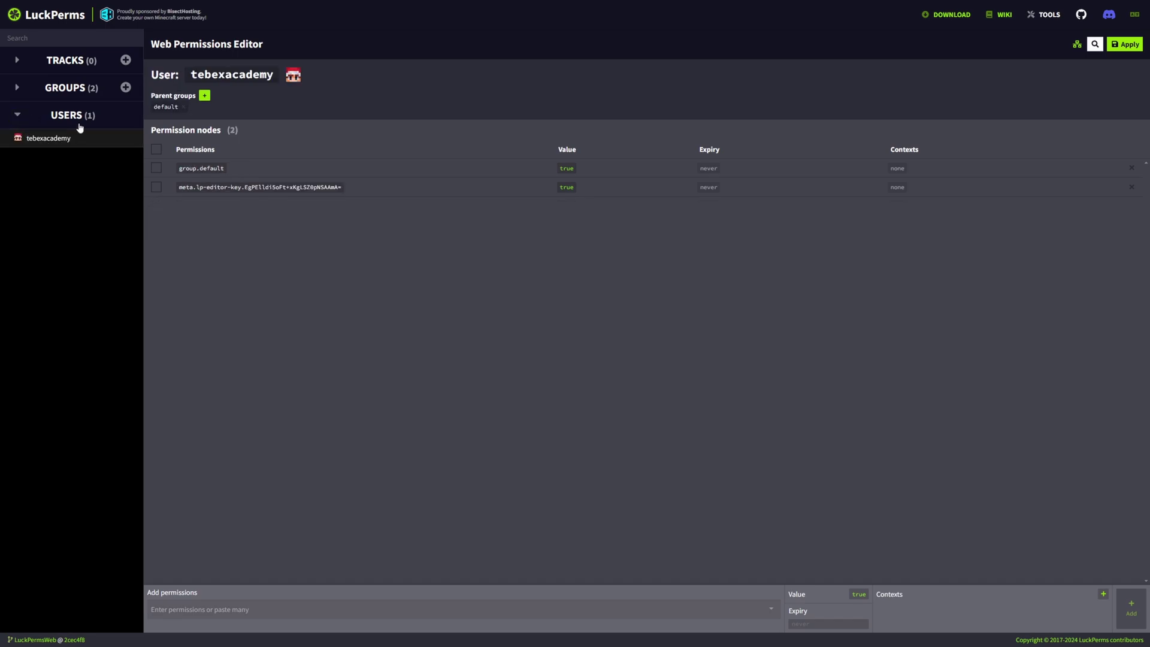
left_click(205, 98)
left_click(168, 110)
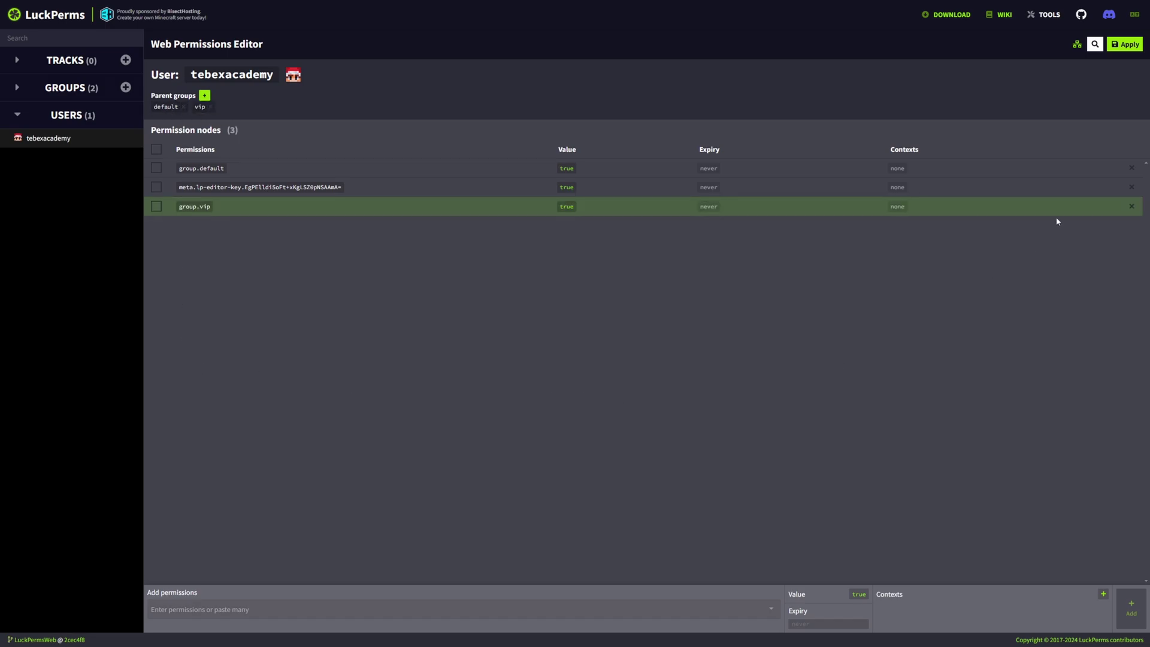
left_click(1125, 44)
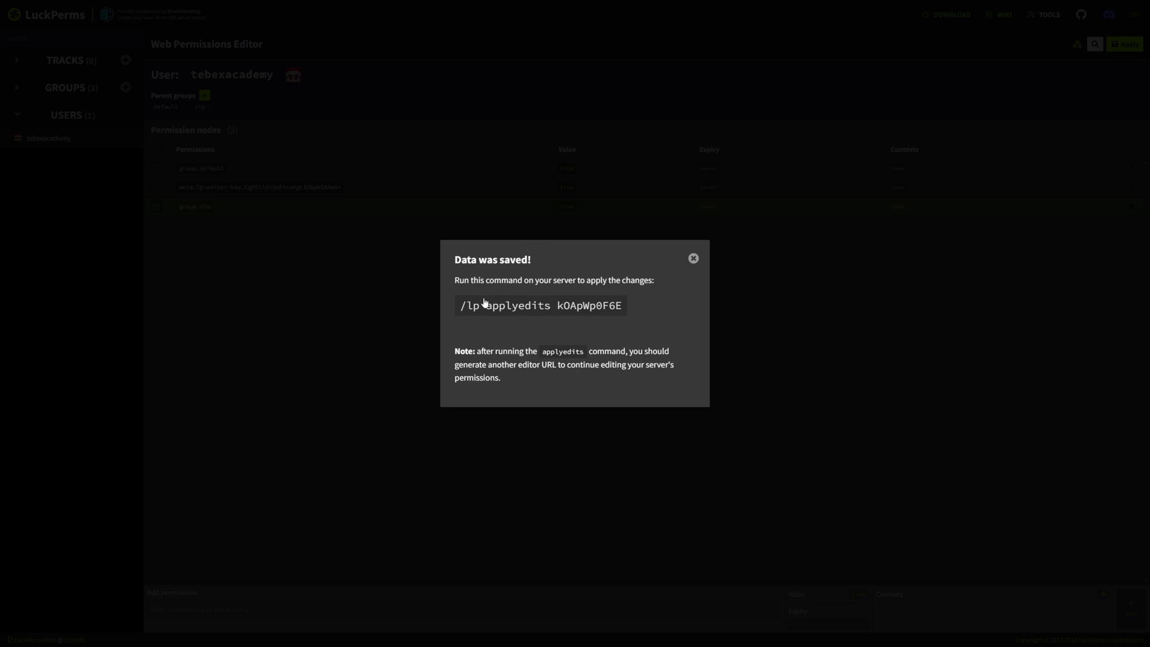
Copy the applyedits command and paste it into the server's web console
left_click(519, 308)
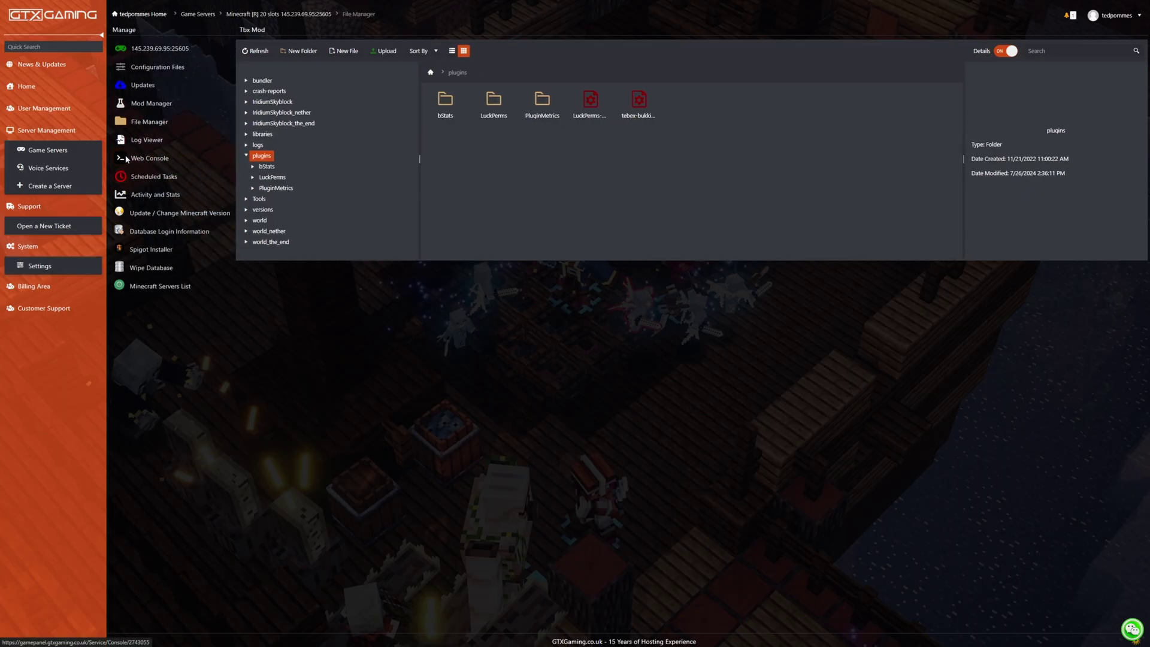
left_click(127, 159)
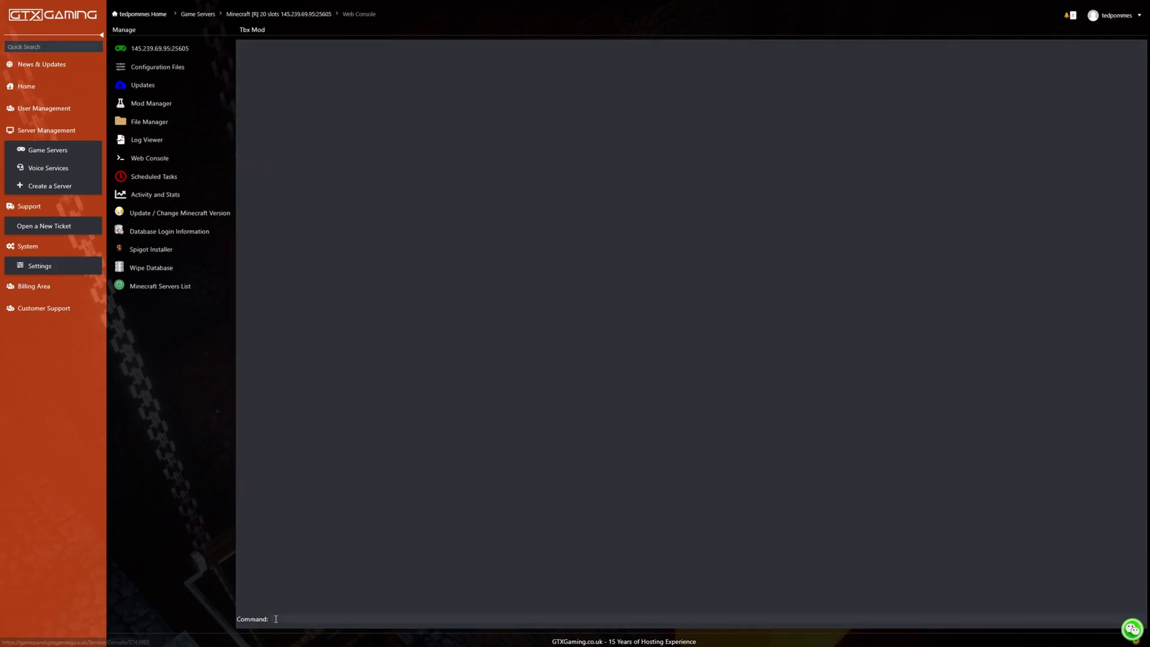
type("/lp applyedits kOApWp0F6E")
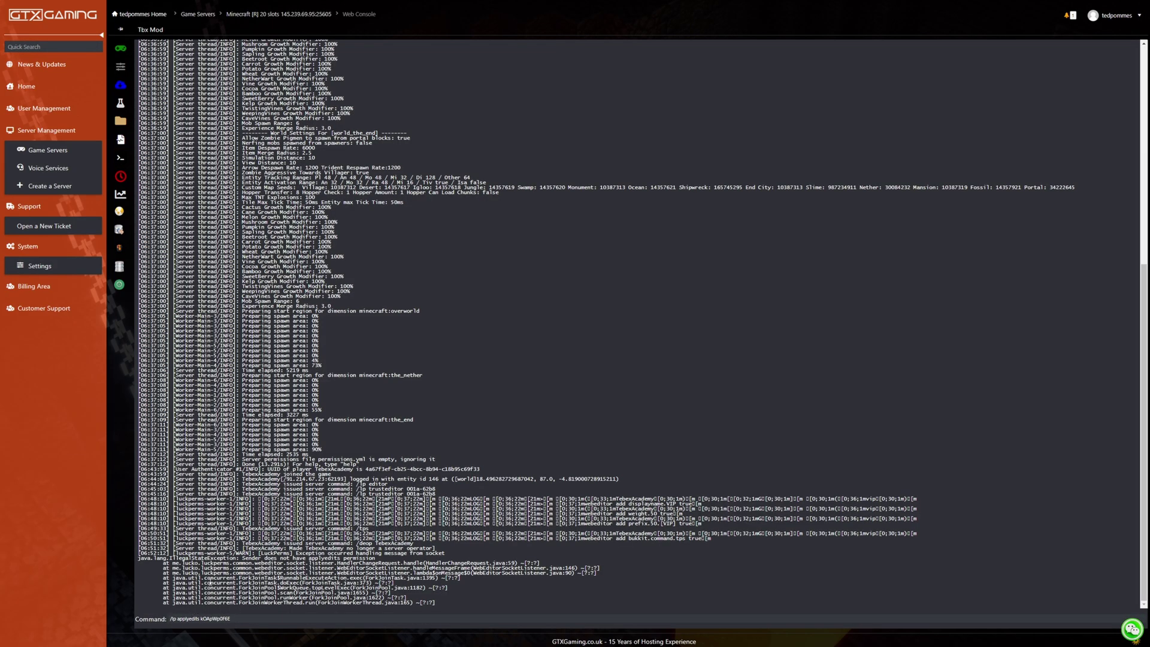
key("alt+Tab")
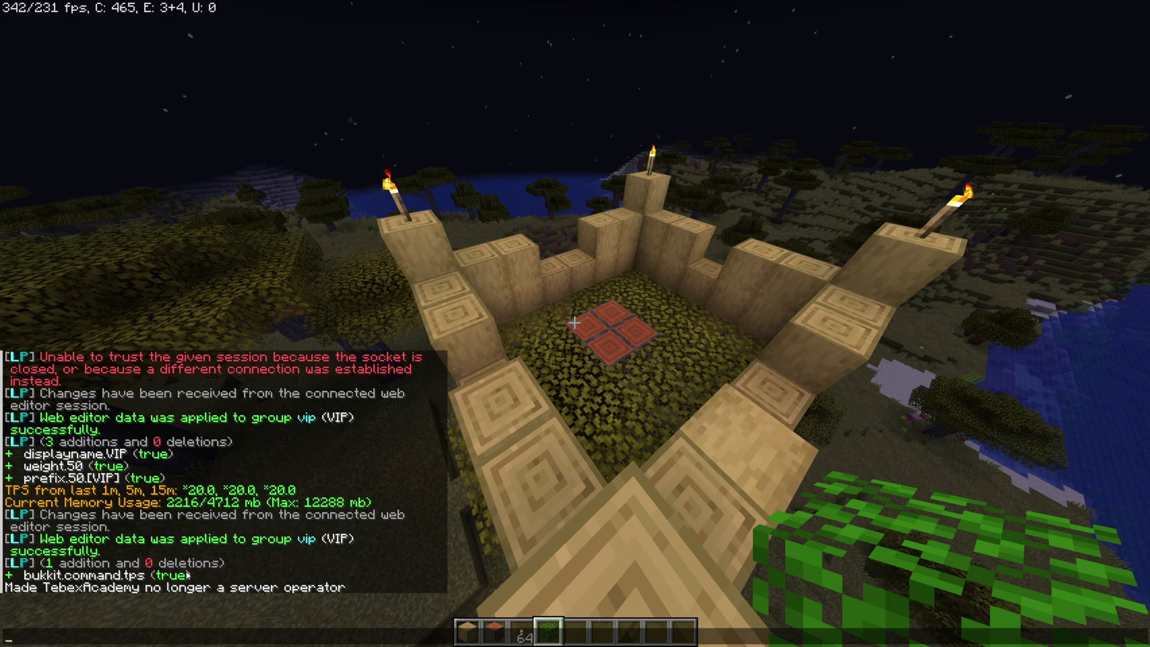
Walk to the castle and run /tps as the de-opped player, getting 20.0 TPS
key("Escape")
key("w")
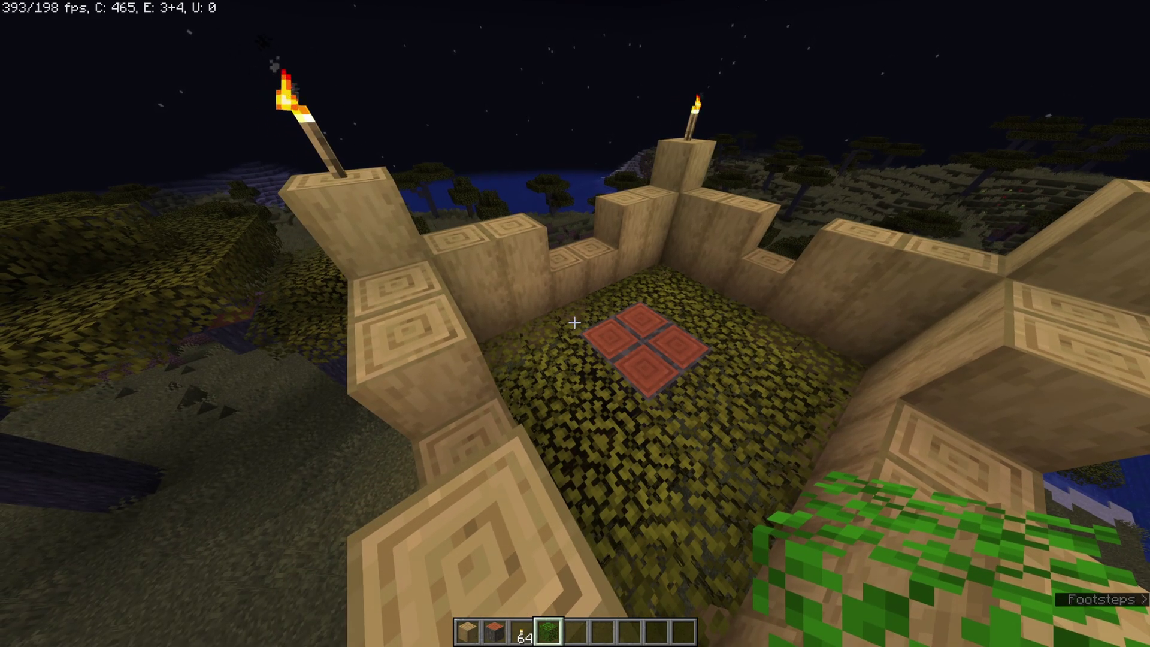
key("slash")
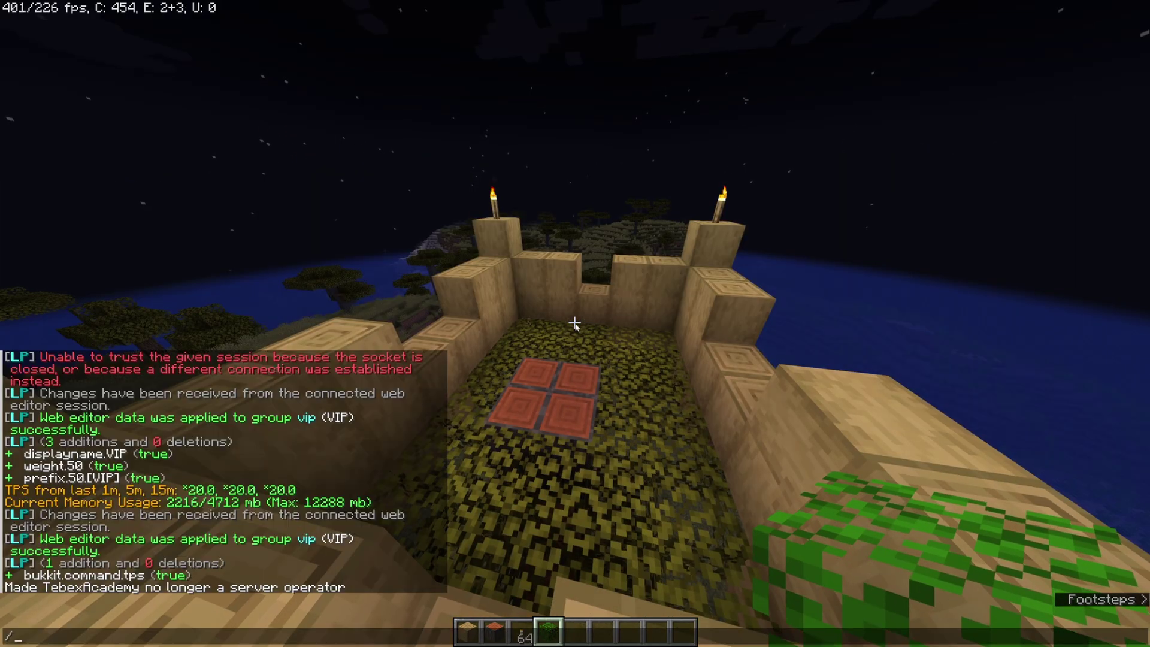
type("tps")
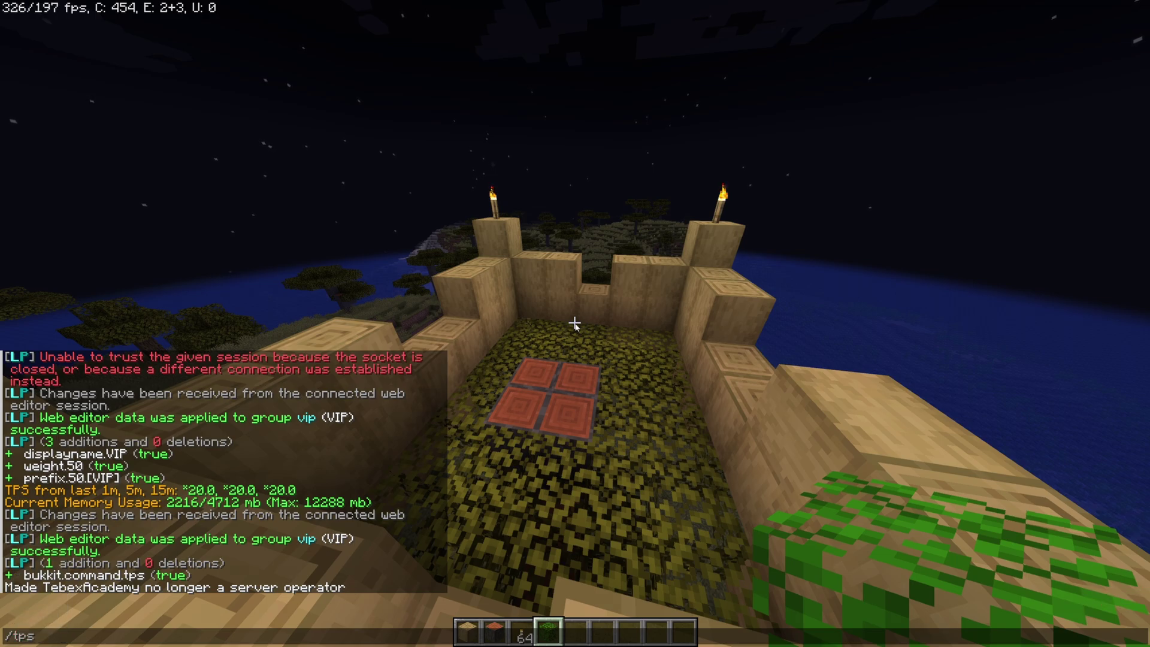
key("Return")
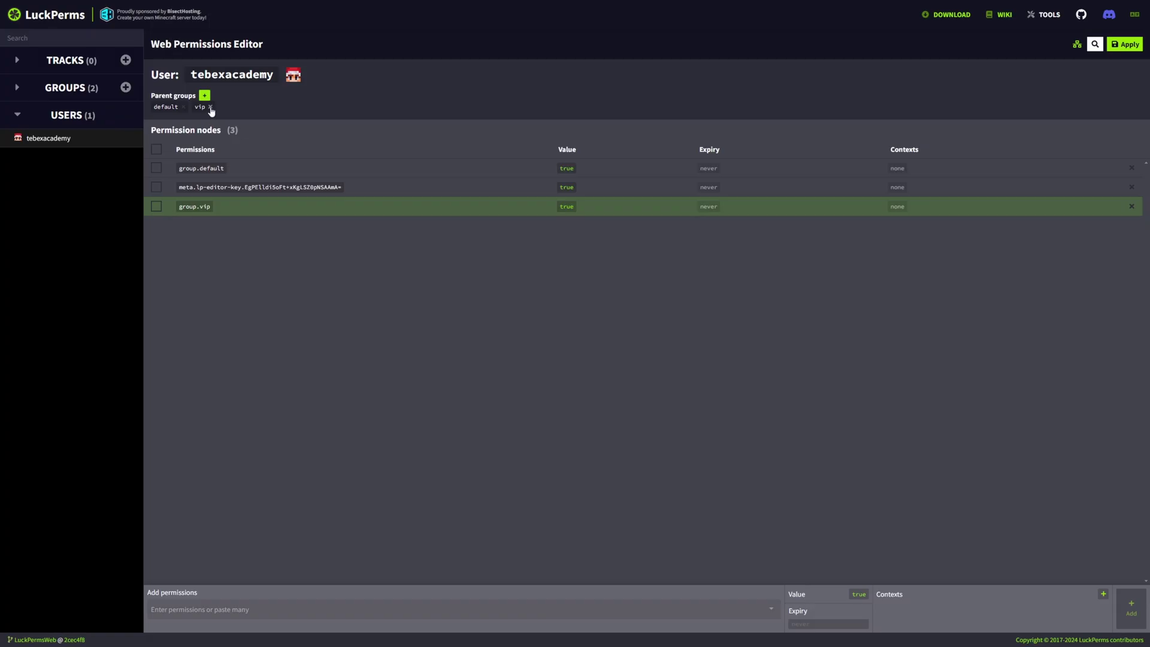
Remove the vip group from the user in the editor and apply the saved changes
left_click(208, 108)
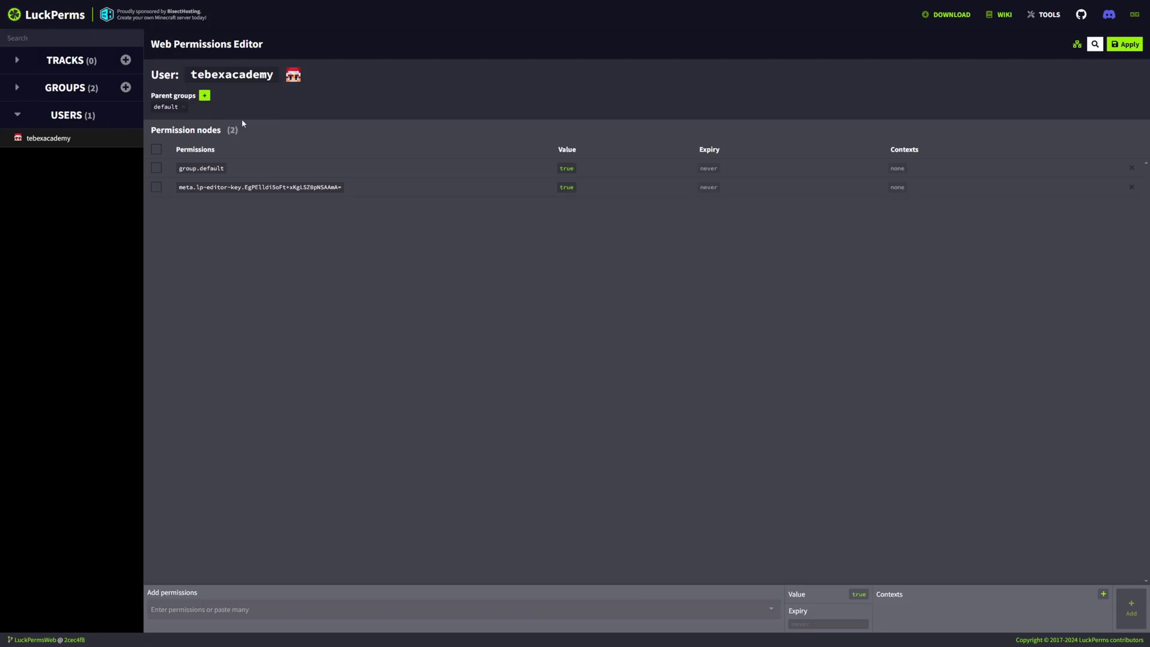
left_click(1115, 44)
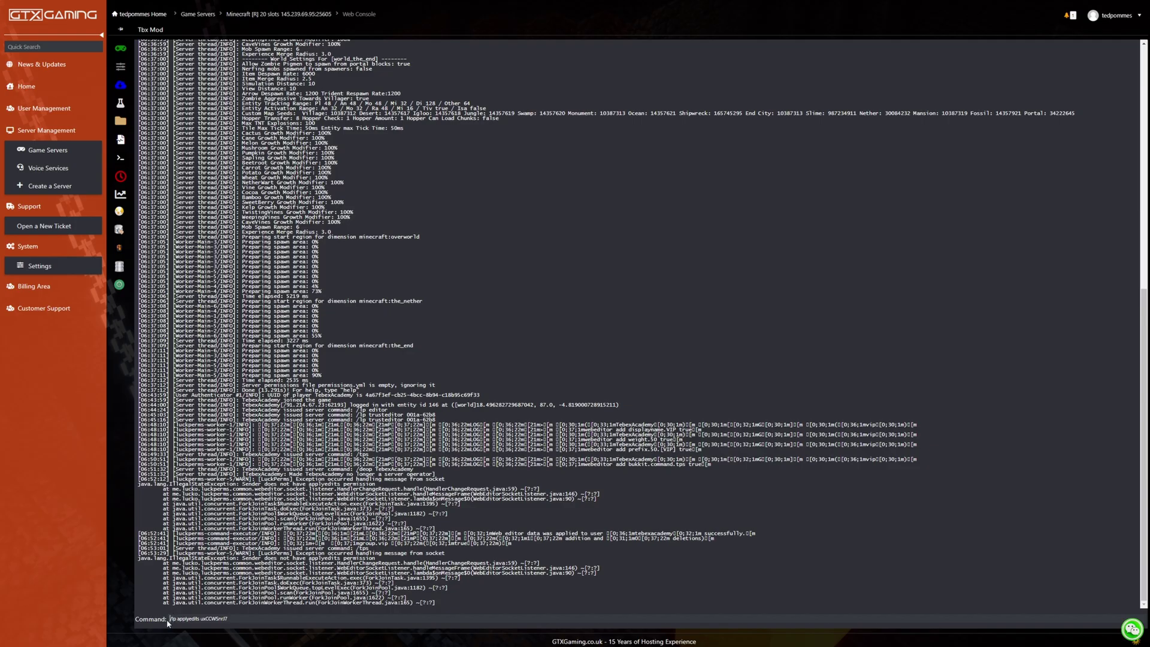
key("Return")
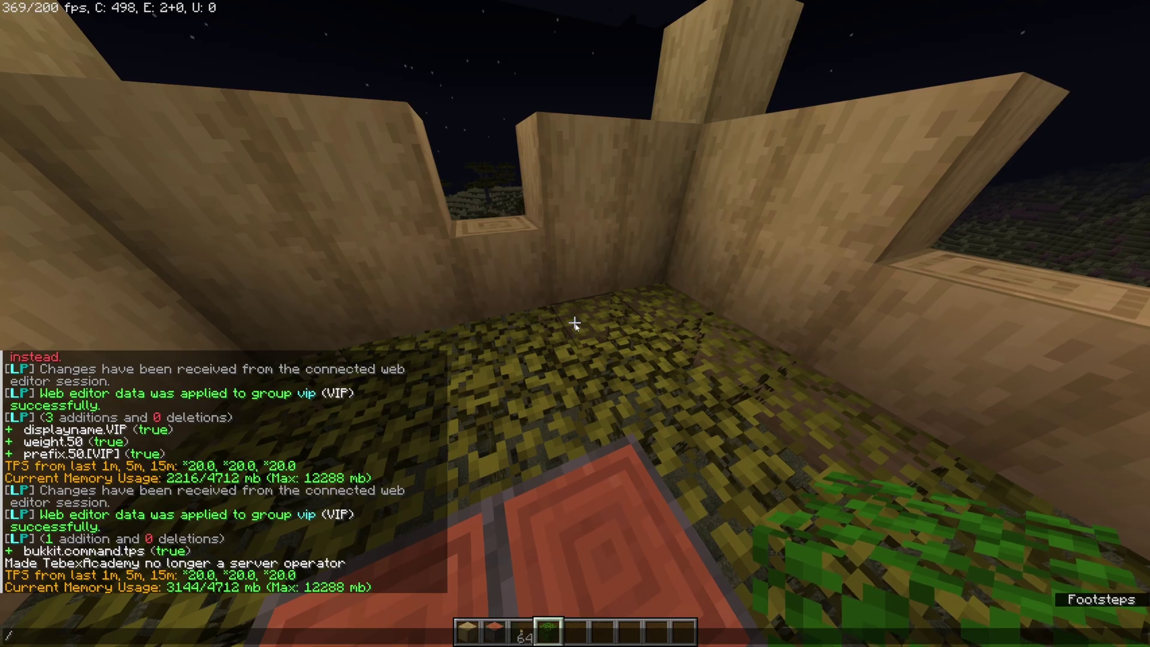
Test /tps in game without VIP, then bring up the LuckPerms wiki home page
key("slash")
type("tps")
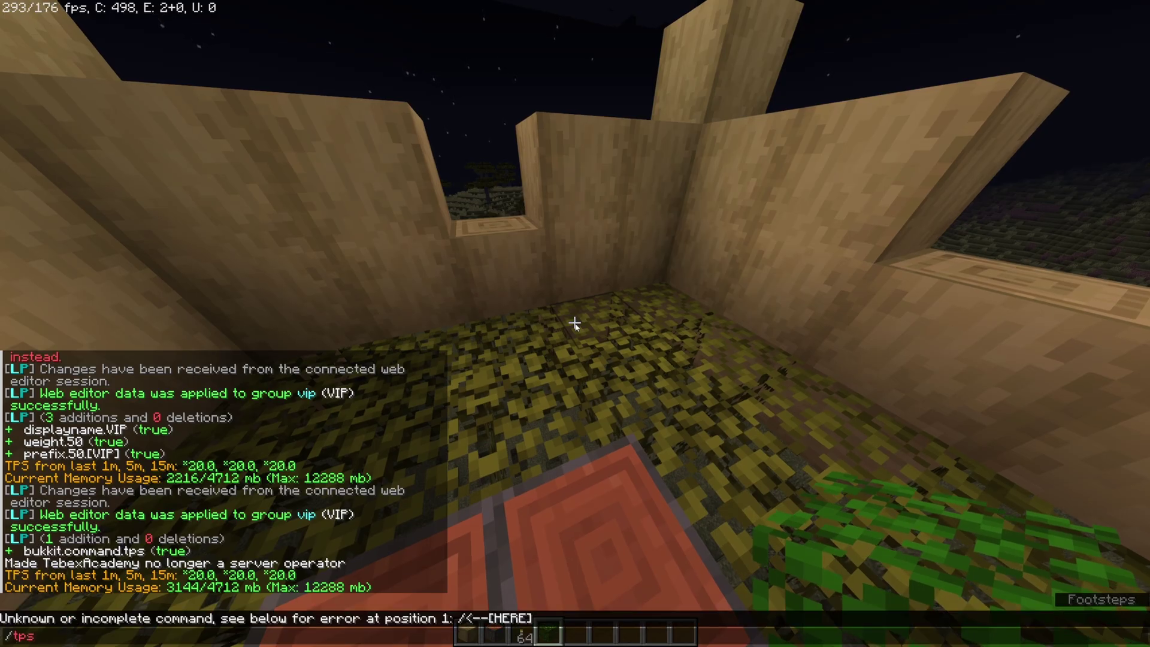
key("Return")
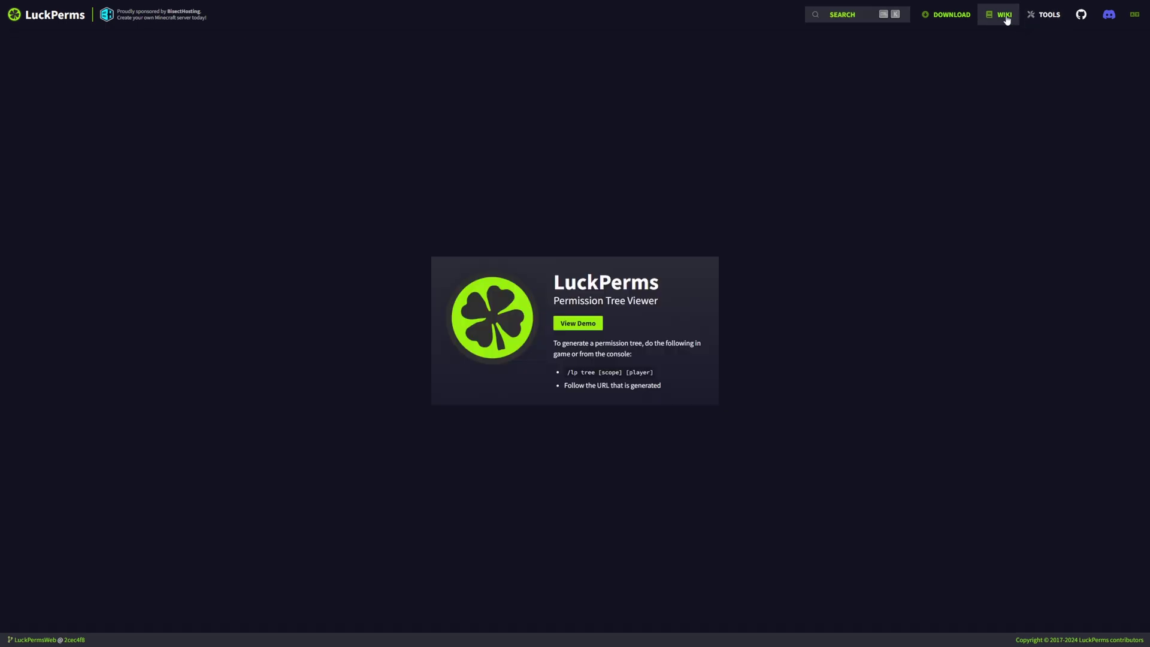
left_click(999, 15)
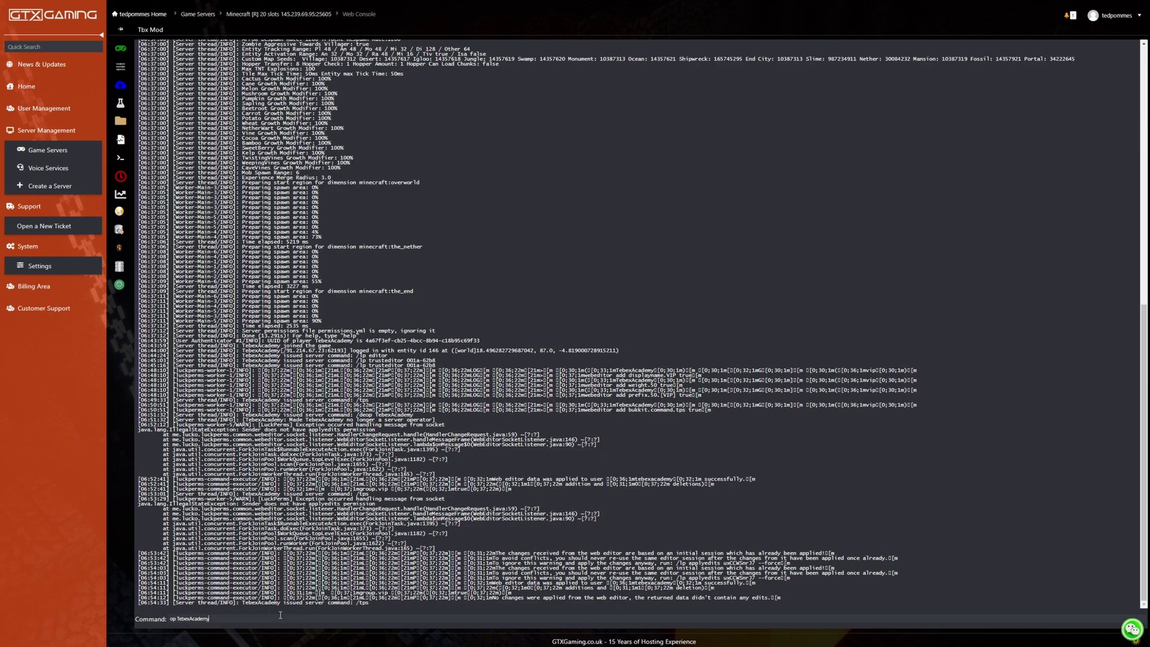
Make the player an operator, then run /lp user <player> parent add vip
key("Return")
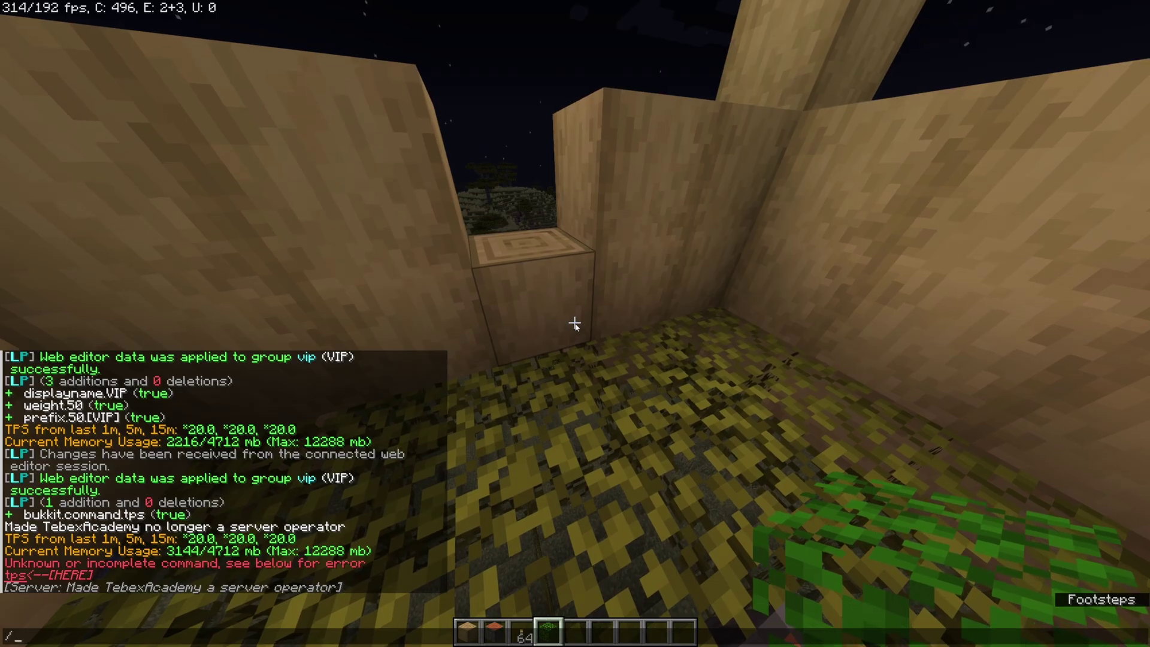
type("lp user")
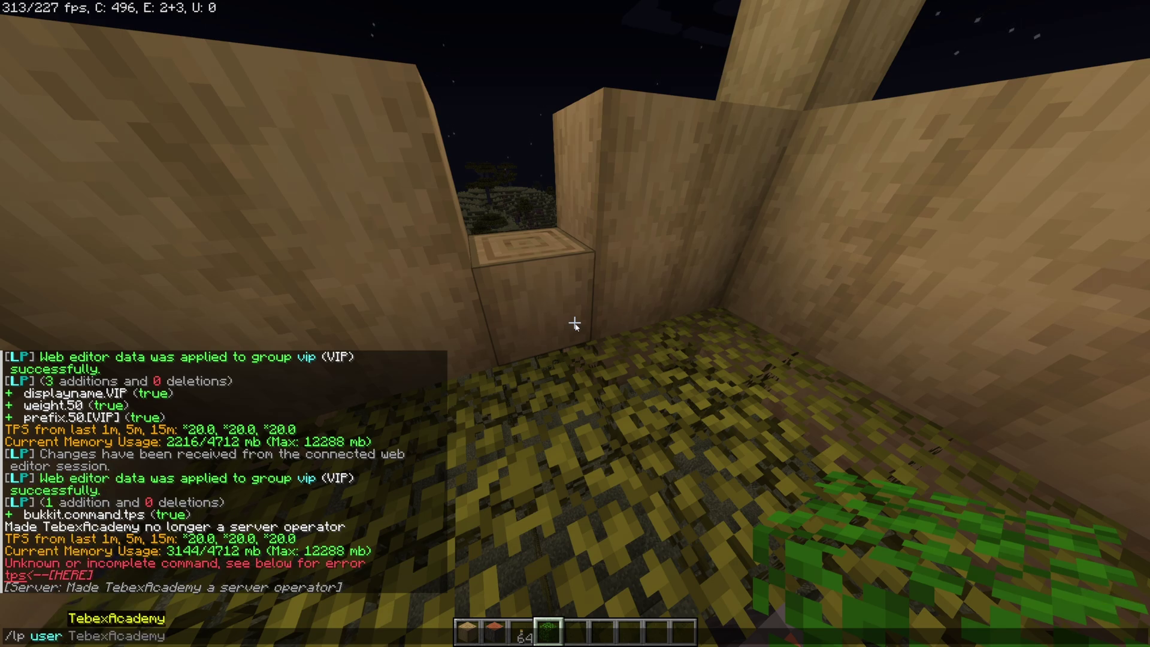
key("Tab")
type("pa")
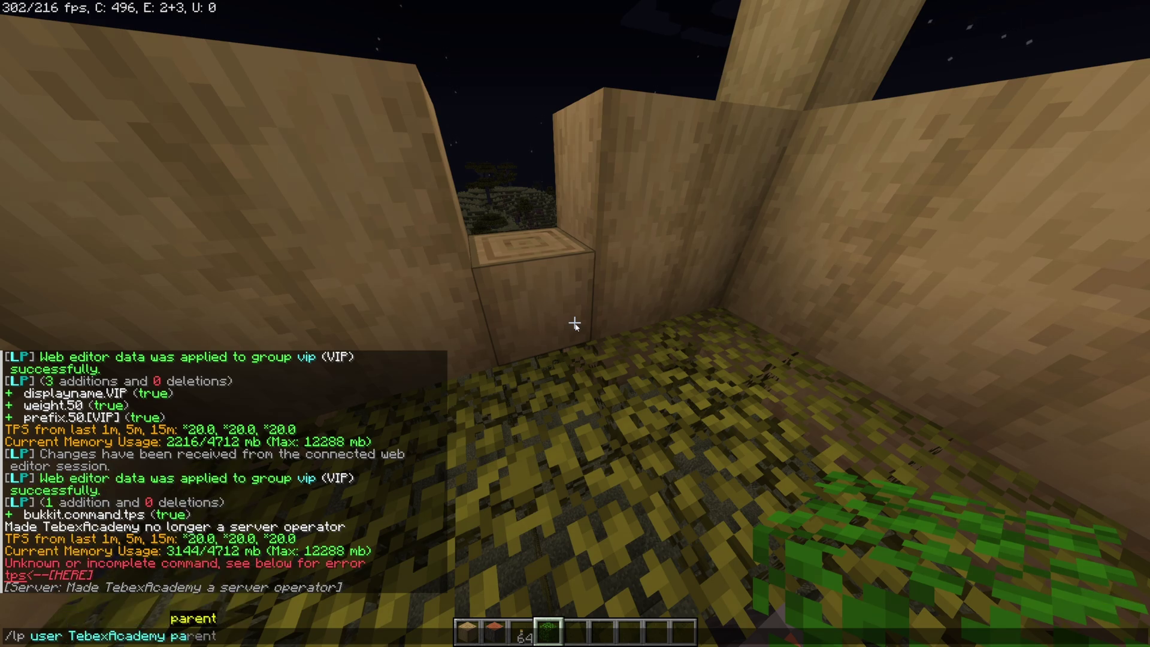
key("Tab")
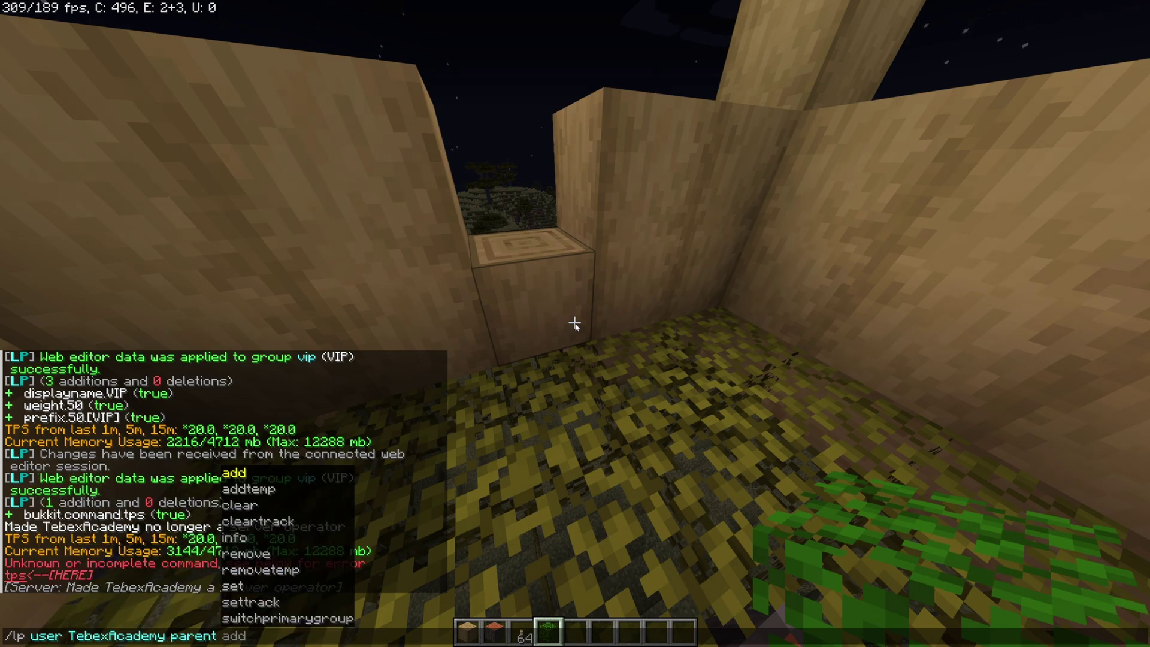
type("sert")
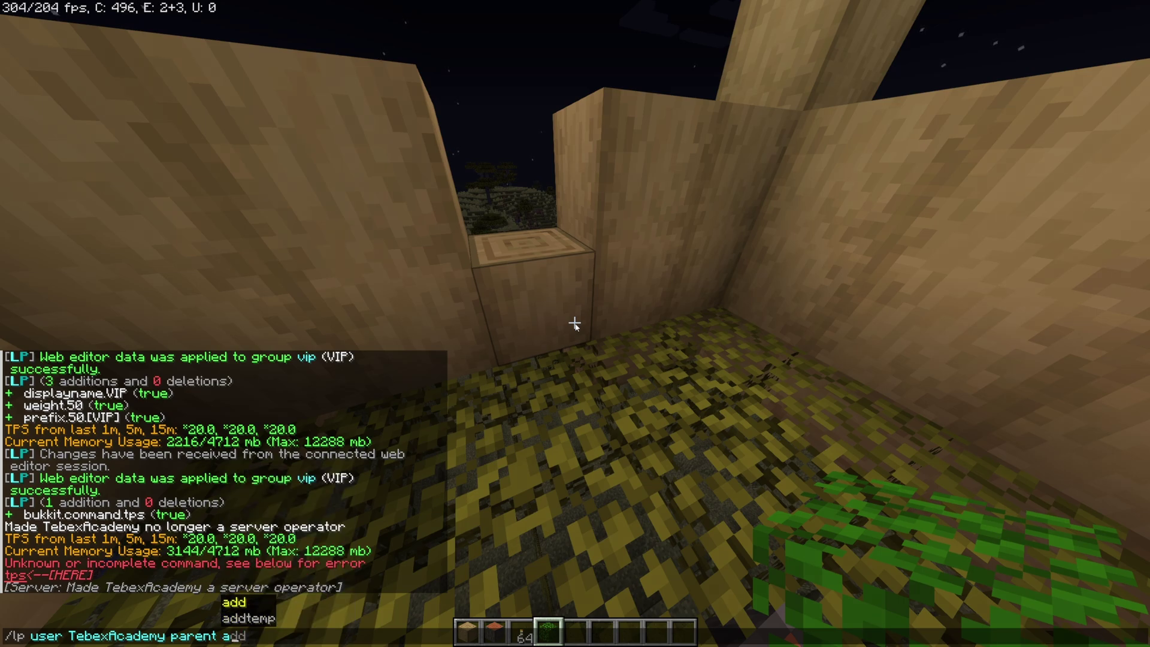
key("BackSpace")
key("BackSpace")
type("t")
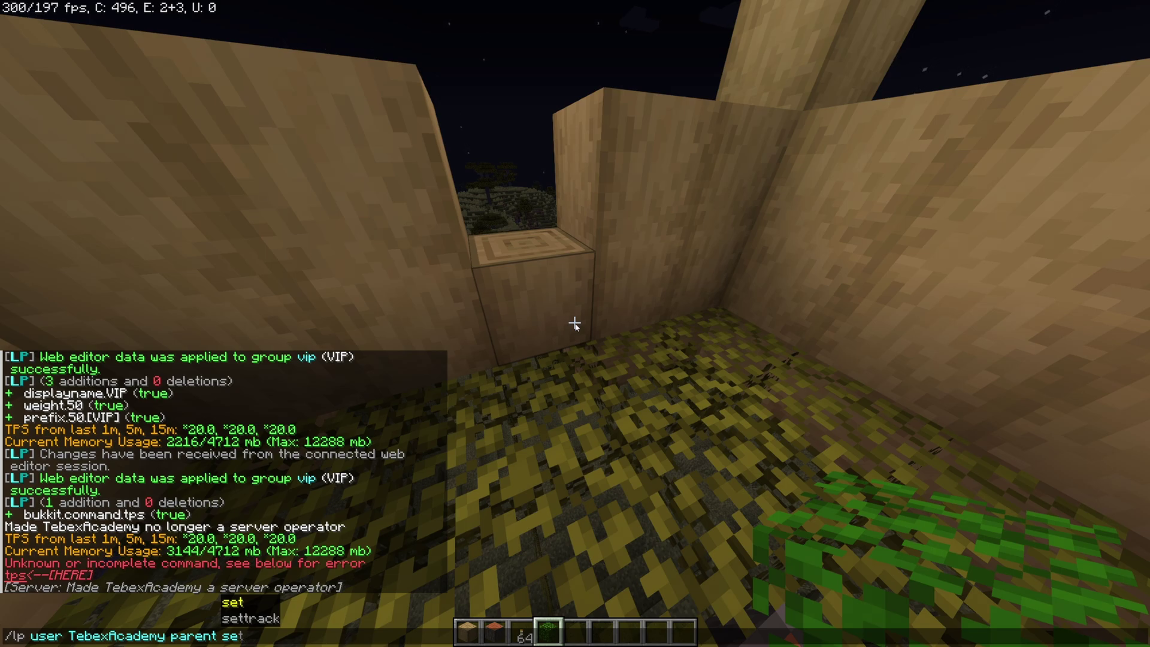
key("BackSpace")
key("BackSpace")
key("BackSpace")
type("add")
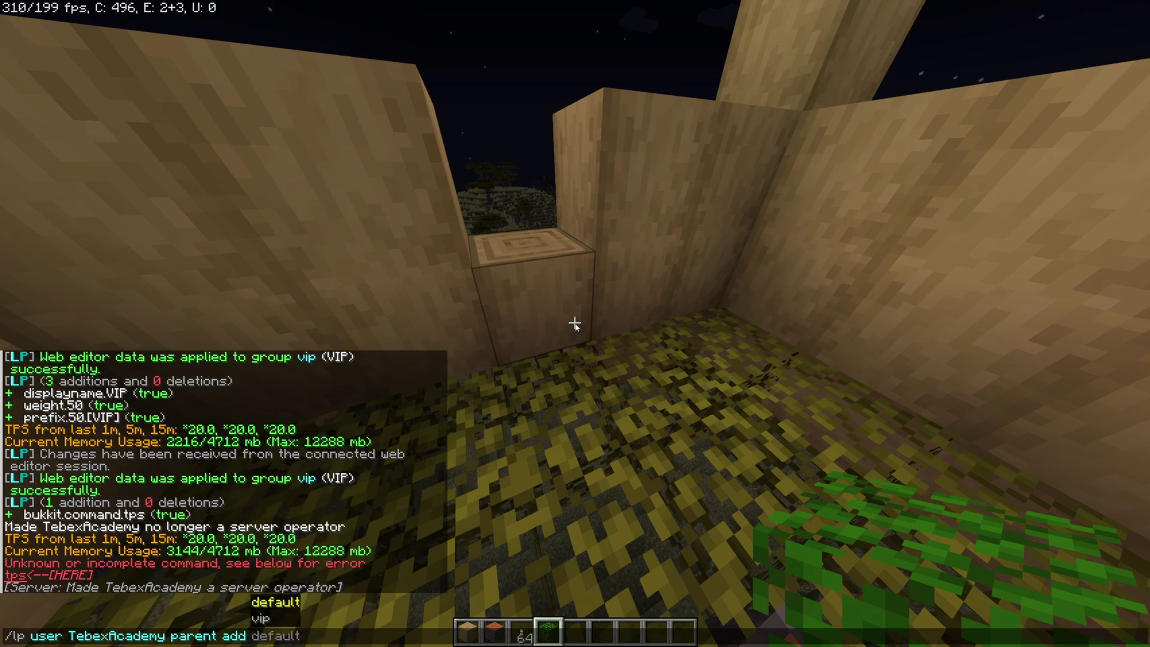
key("Down")
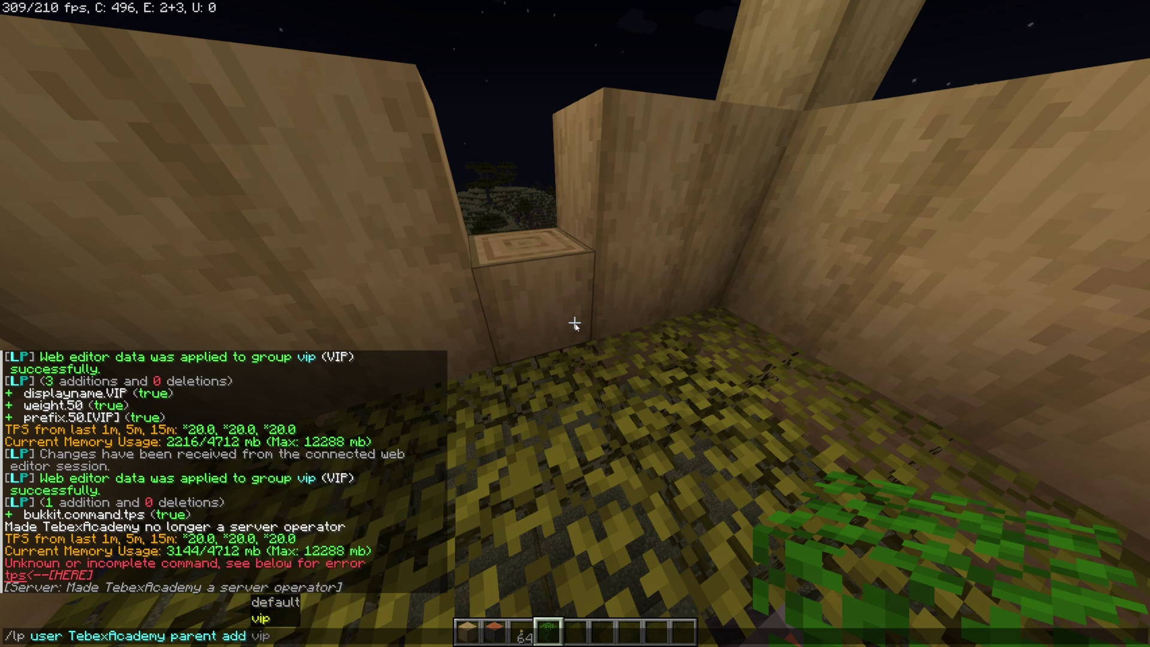
key("Tab")
key("ctrl+a")
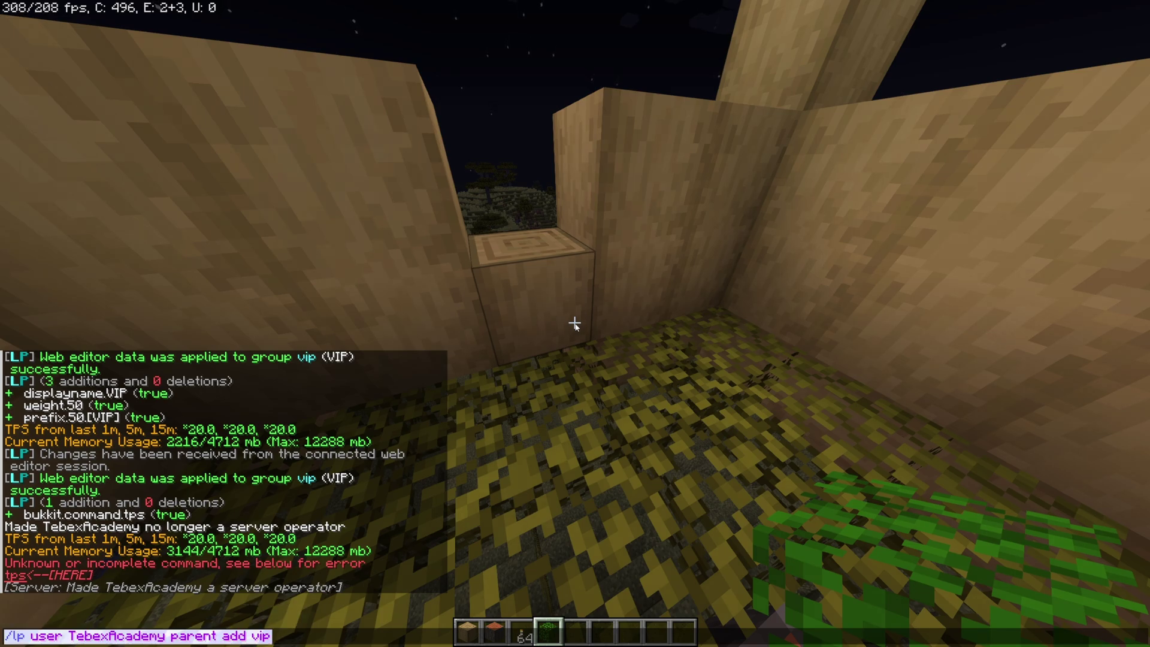
key("Return")
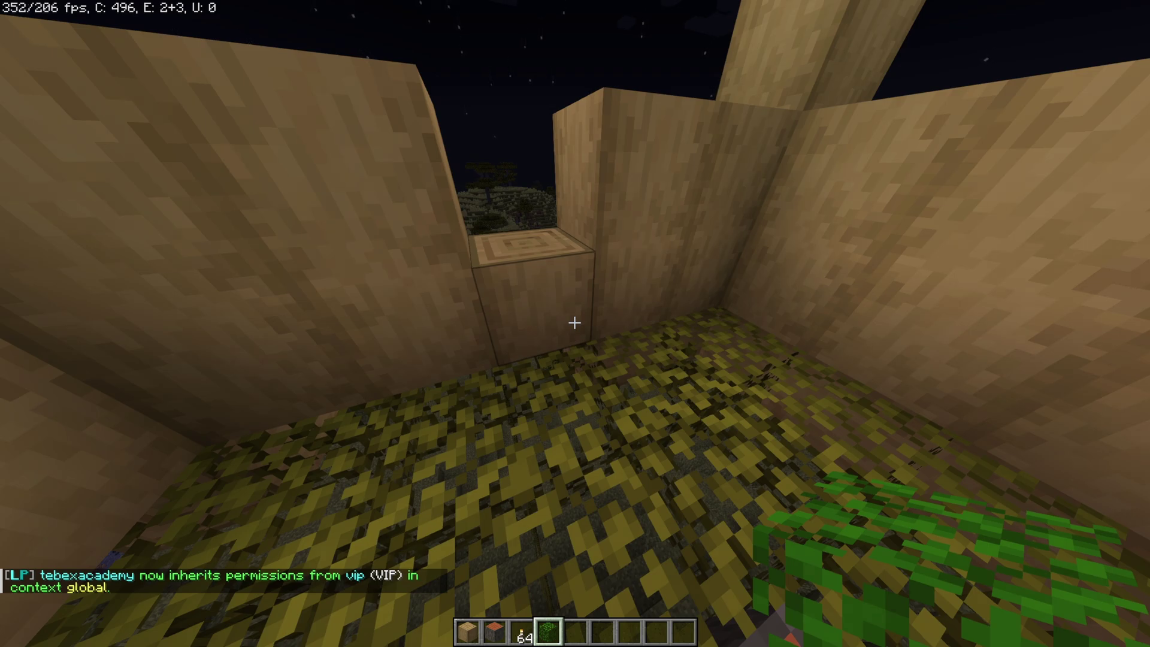
Recall that command and run it as /lp user <player> parent remove vip
key("s")
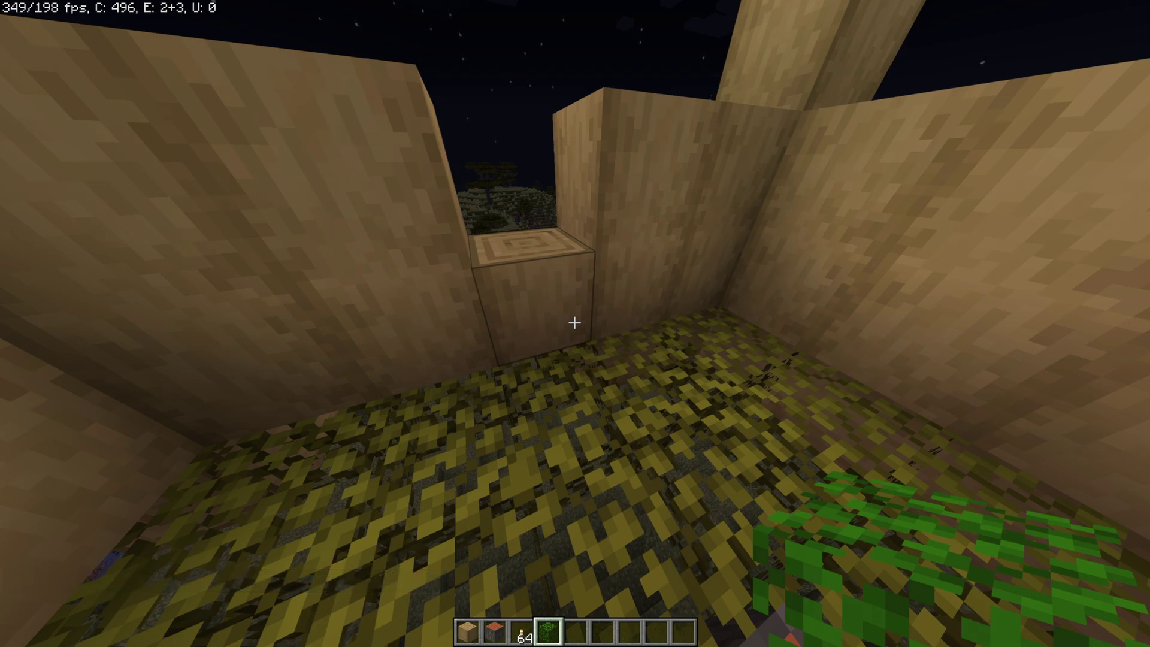
key("s")
key("t")
key("Up")
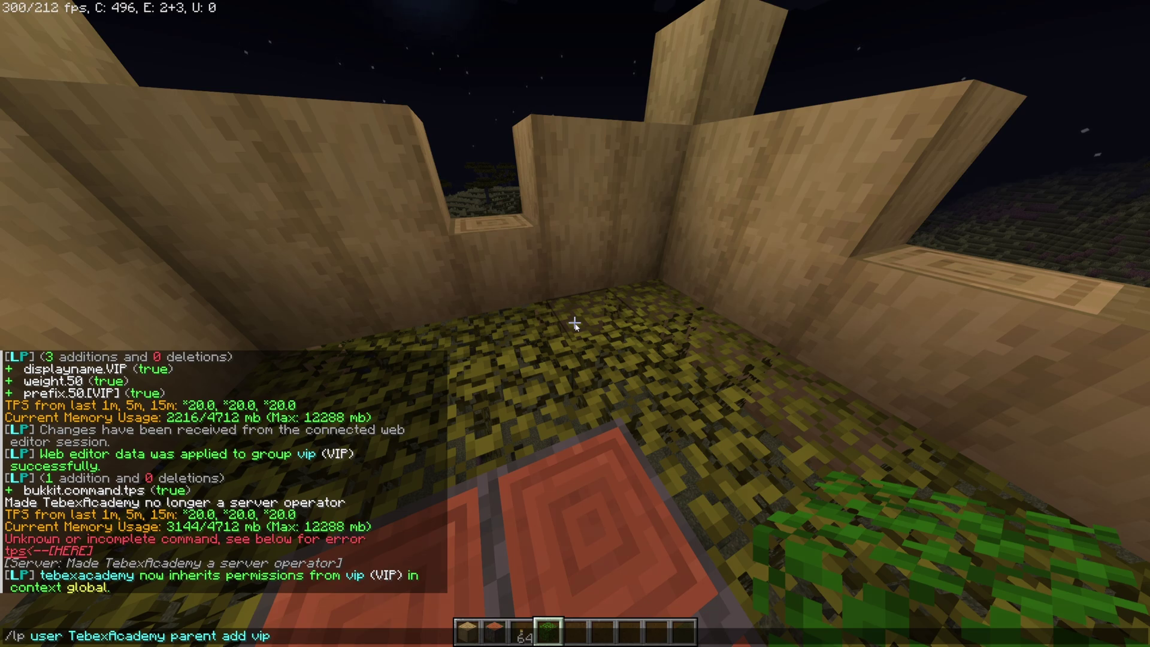
key("BackSpace")
key("BackSpace")
key("BackSpace")
key("BackSpace")
key("BackSpace")
key("BackSpace")
key("BackSpace")
type("re")
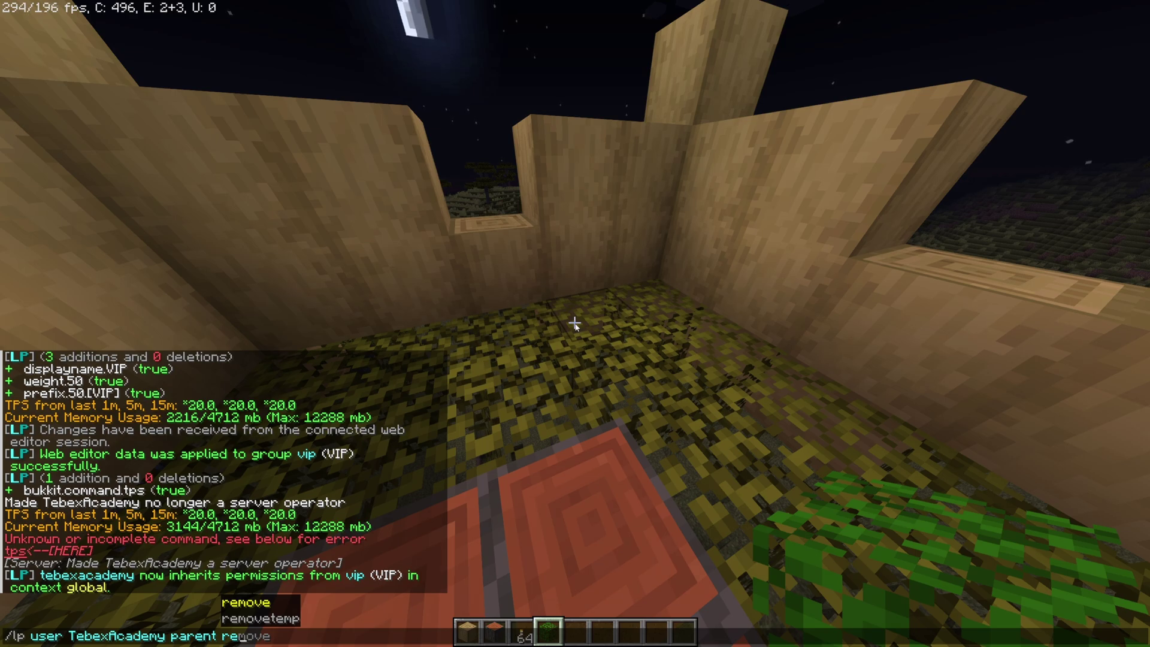
key("Tab")
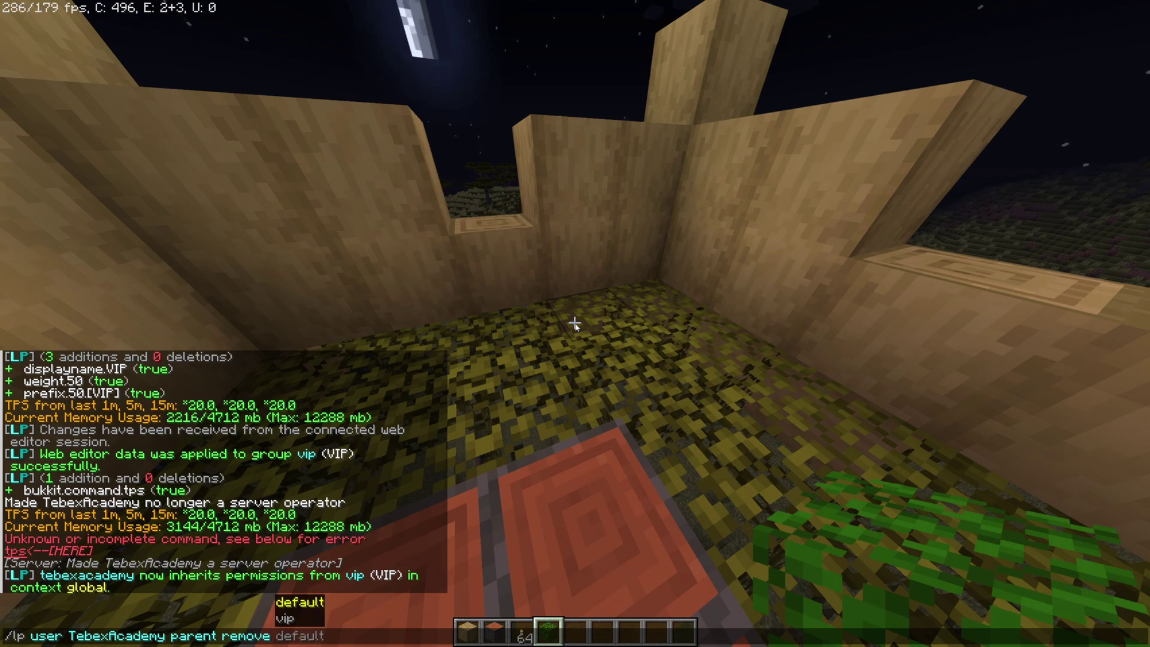
key("Down")
key("Tab")
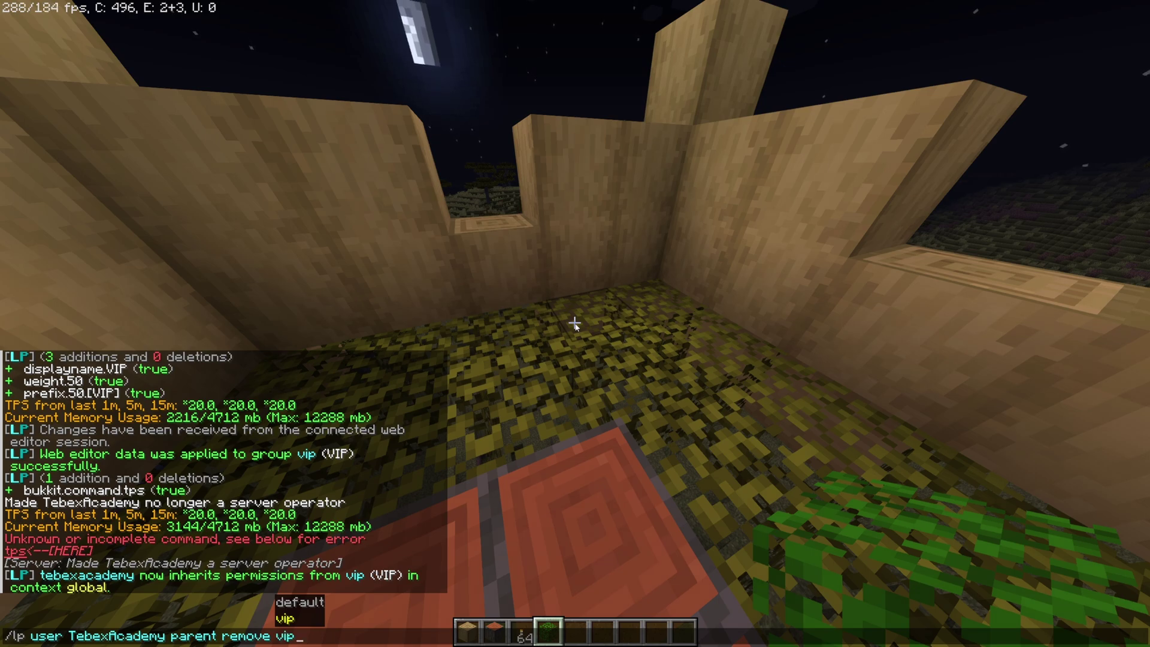
key("Return")
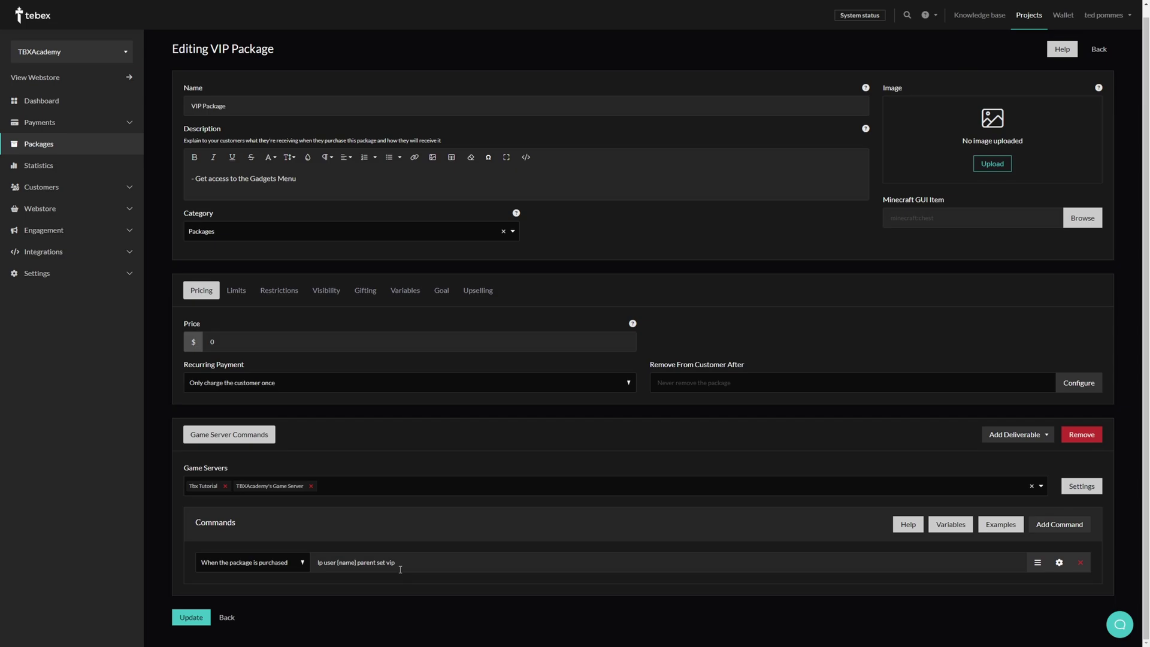
Highlight the {name} placeholder in the purchase command lp user {name} parent set vip
double_click(345, 563)
left_click(337, 563)
left_click_drag(337, 563, 360, 566)
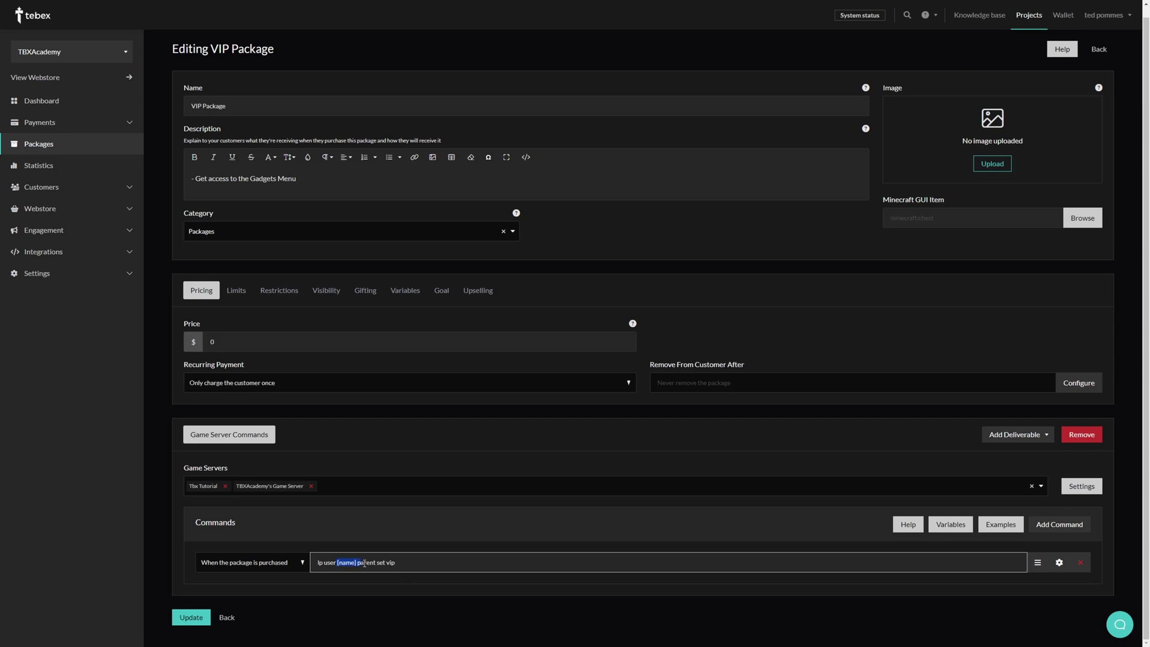
left_click(343, 562)
left_click(447, 511)
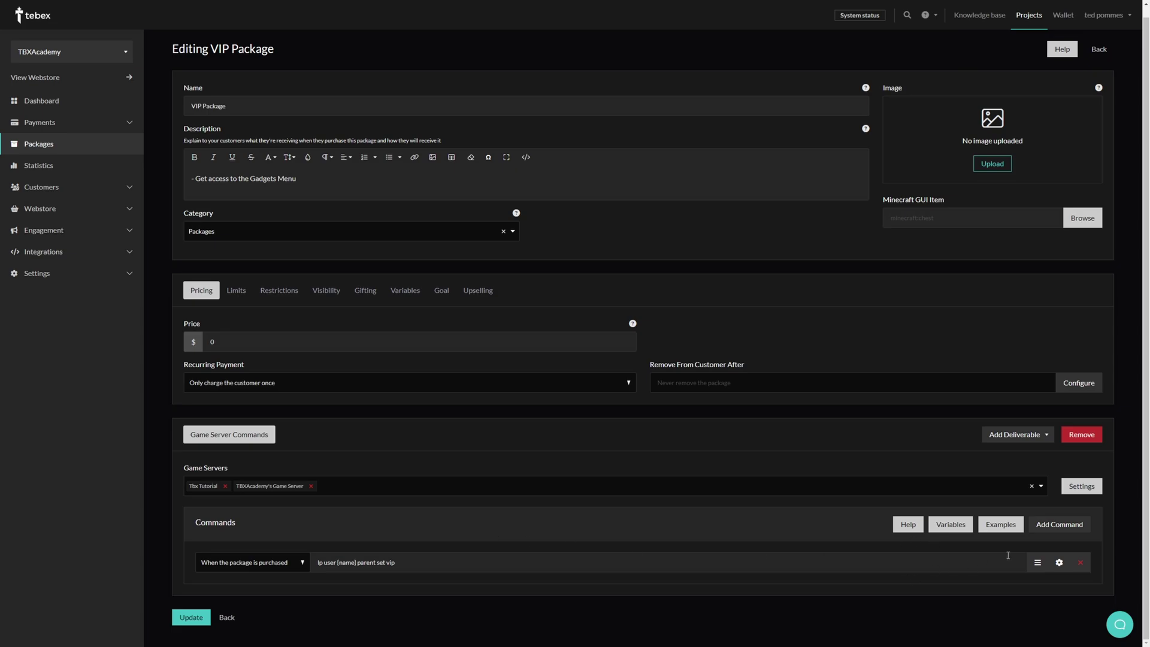
Add a second command set to run when the package is removed
left_click(1059, 524)
left_click(255, 593)
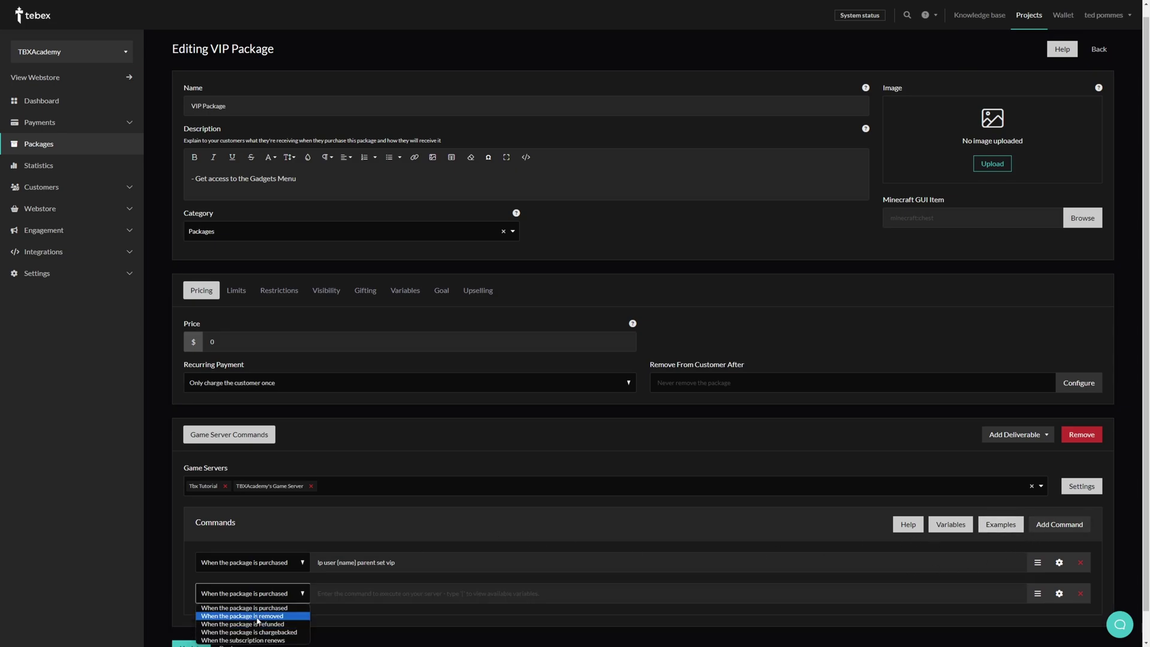
left_click(258, 616)
Copy the purchase command into it, changing set to remove: lp user {name} parent remove vip
left_click_drag(395, 562, 301, 559)
key("ctrl+c")
left_click(334, 599)
key("ctrl+v")
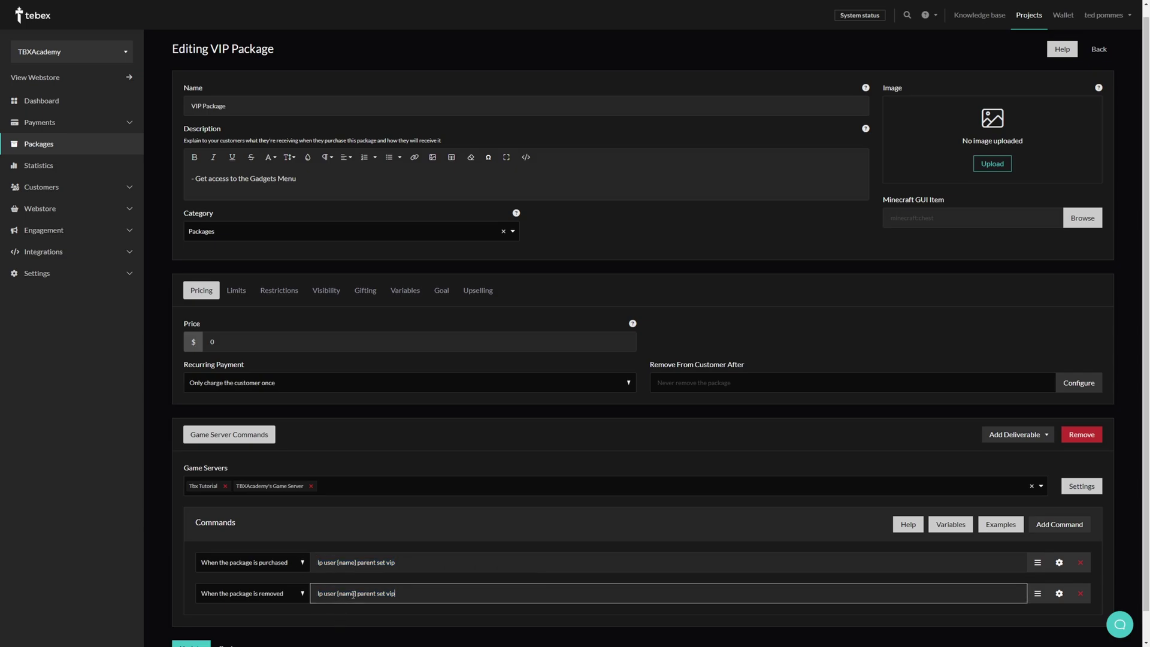
left_click_drag(387, 593, 377, 593)
type("remove")
Remove the package from customers after 1 Month, then select the purchase command text
left_click(1078, 383)
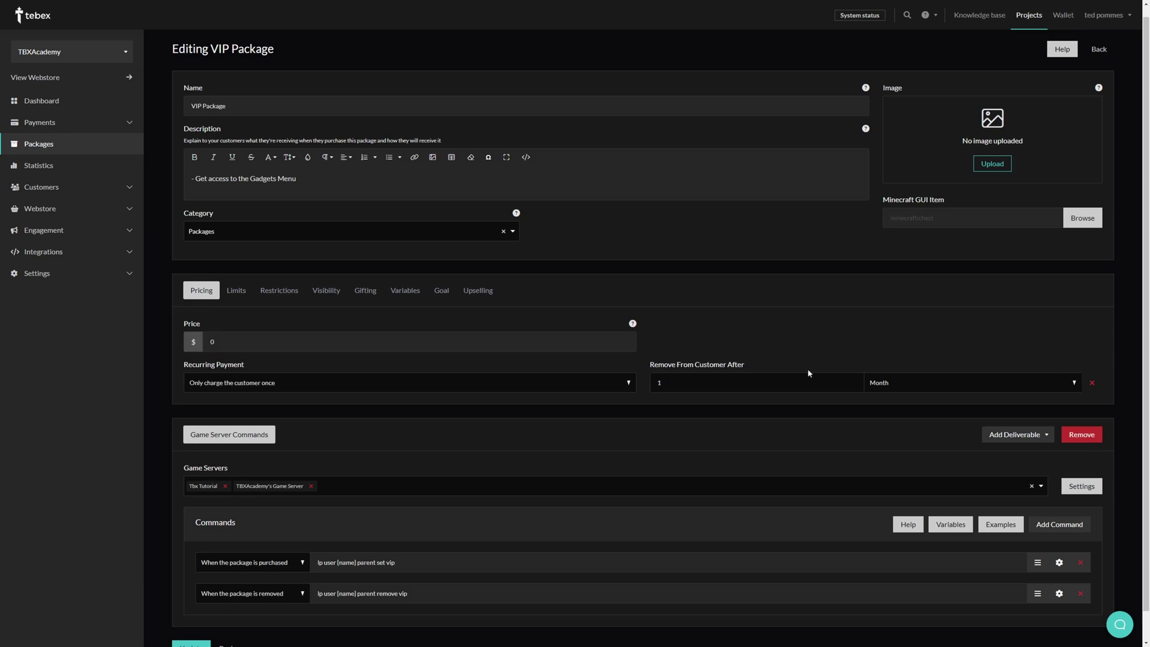
left_click(887, 383)
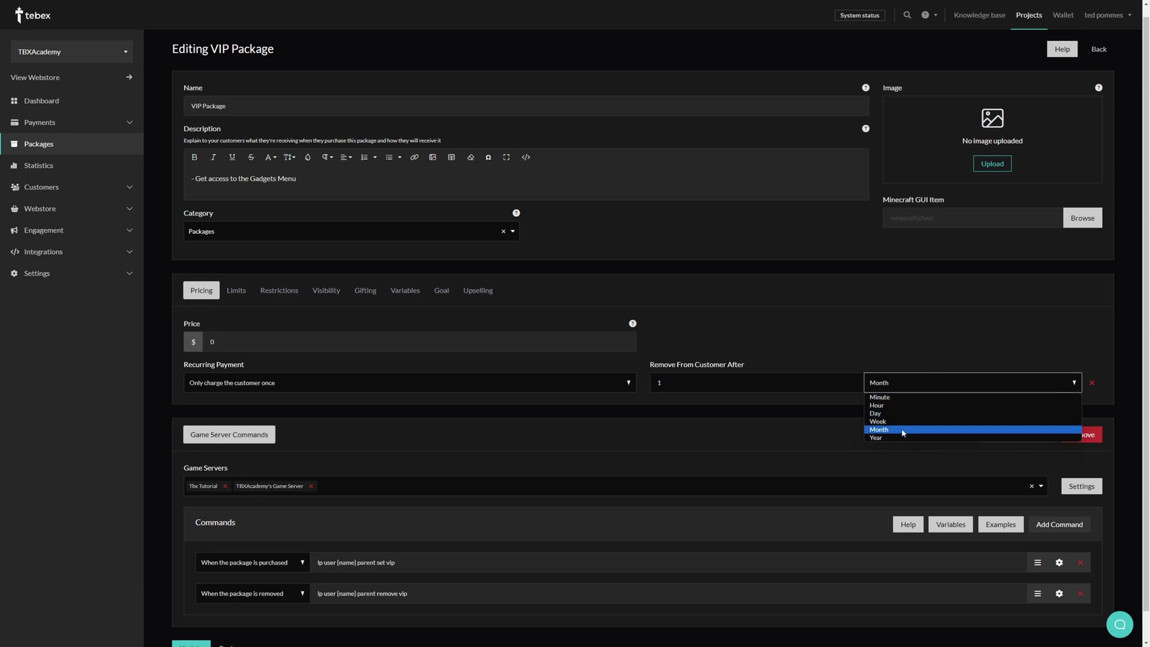
left_click(786, 347)
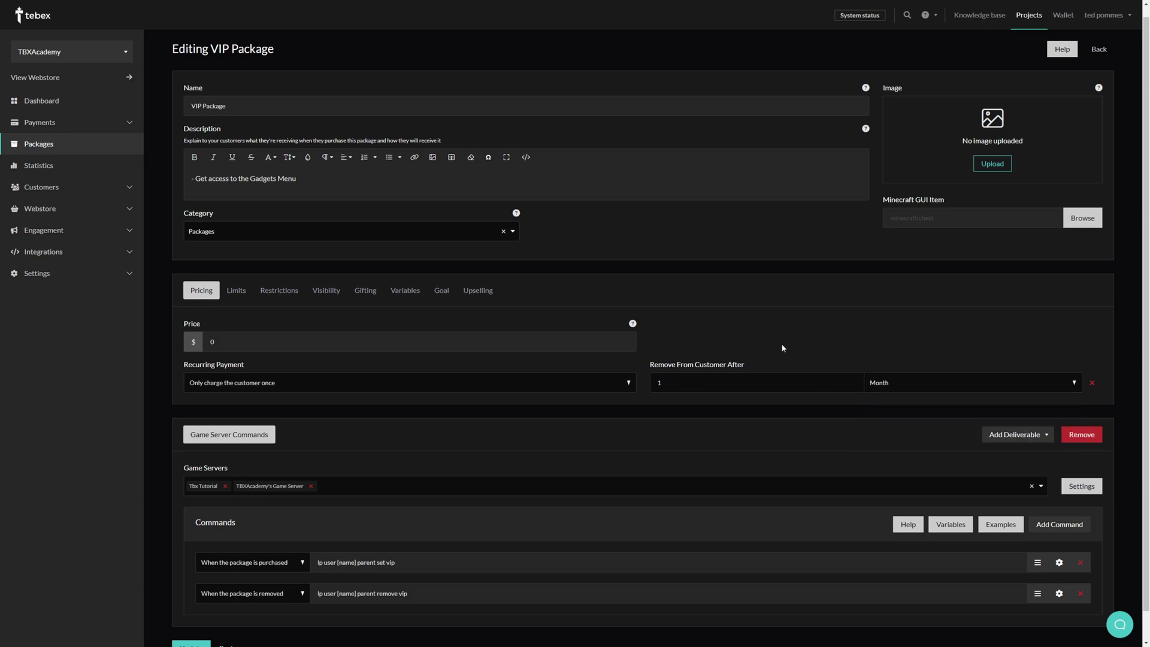
scroll(304, 491, "down", 1)
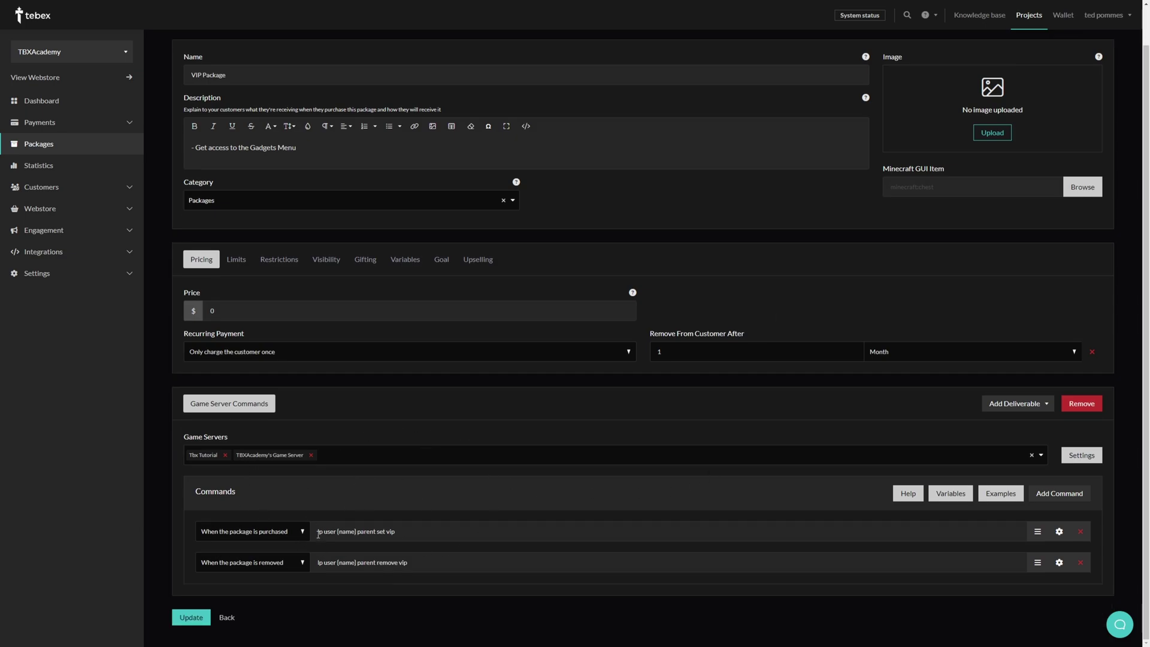
left_click_drag(318, 533, 414, 533)
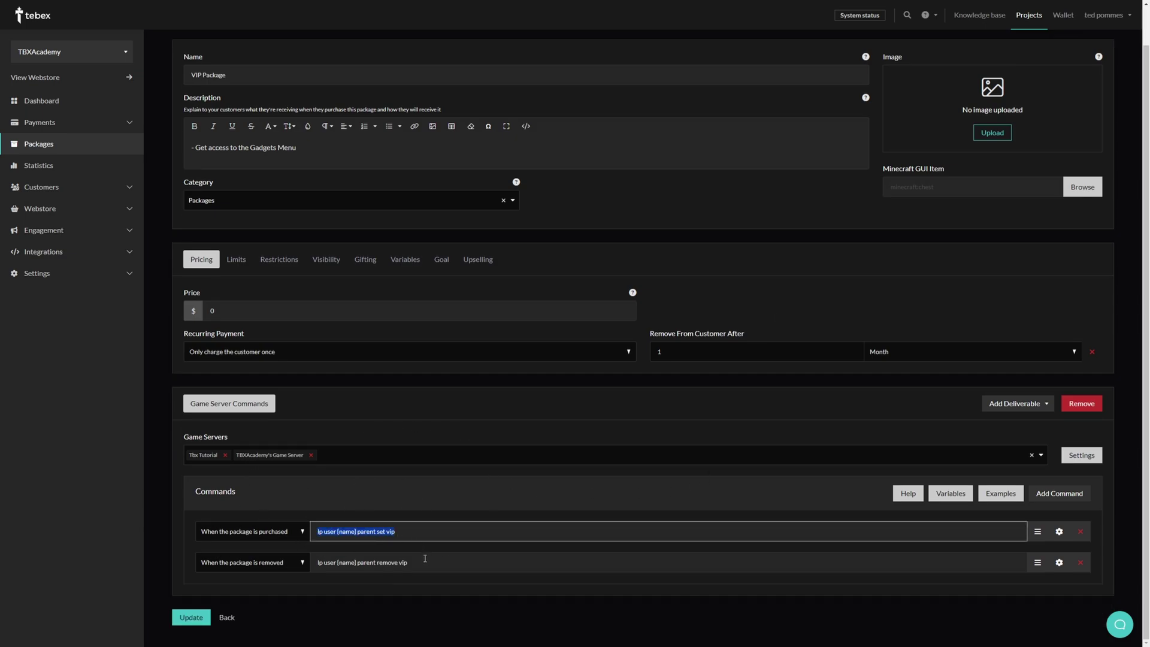